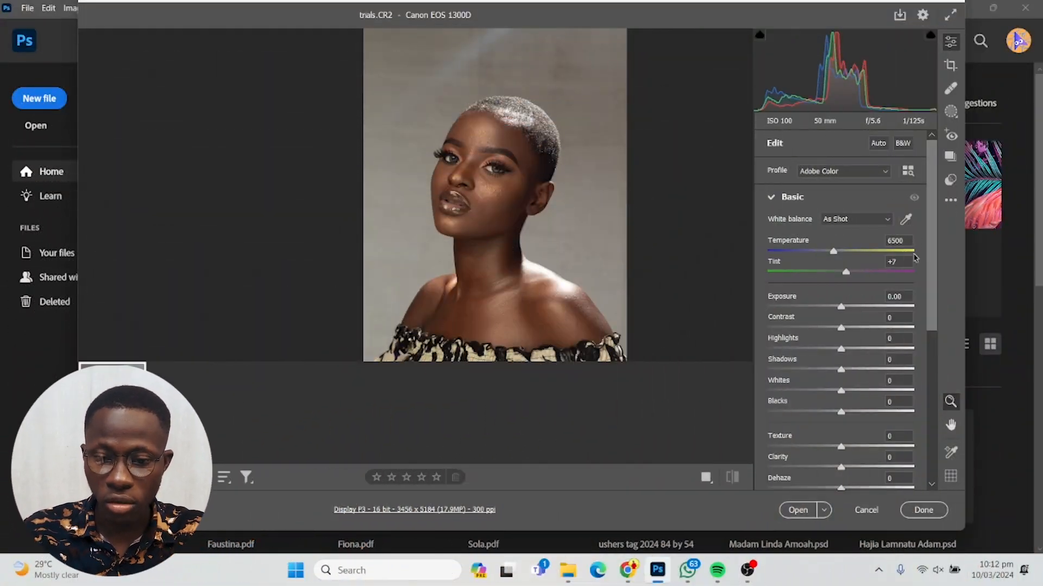
Set the photo's Highlights to -34, Blacks to -37, Contrast to -20 and Shadows to +29, and compare with the original.
left_click_drag(843, 350, 818, 332)
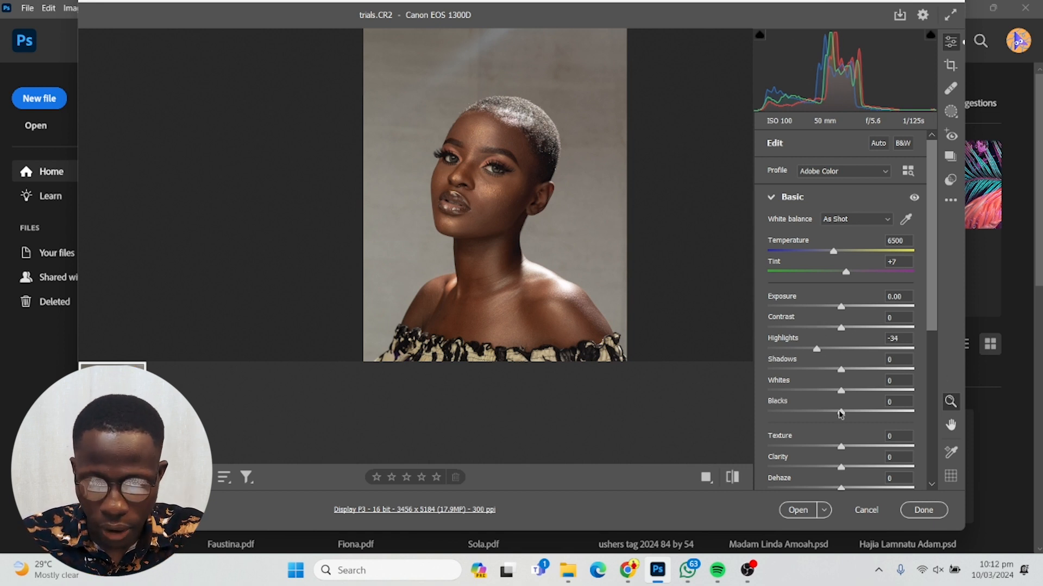
left_click_drag(840, 414, 812, 402)
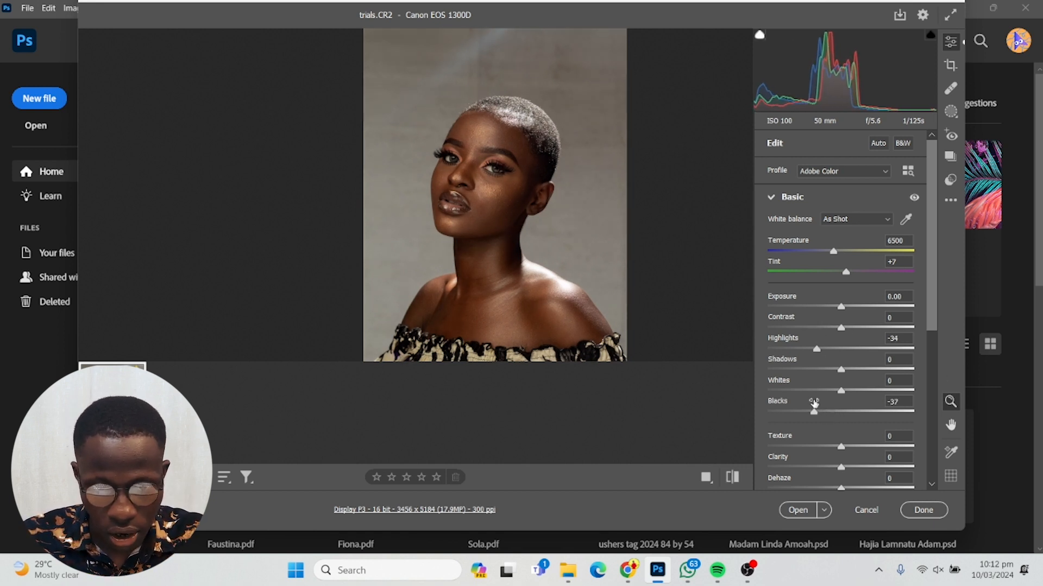
left_click_drag(841, 329, 828, 331)
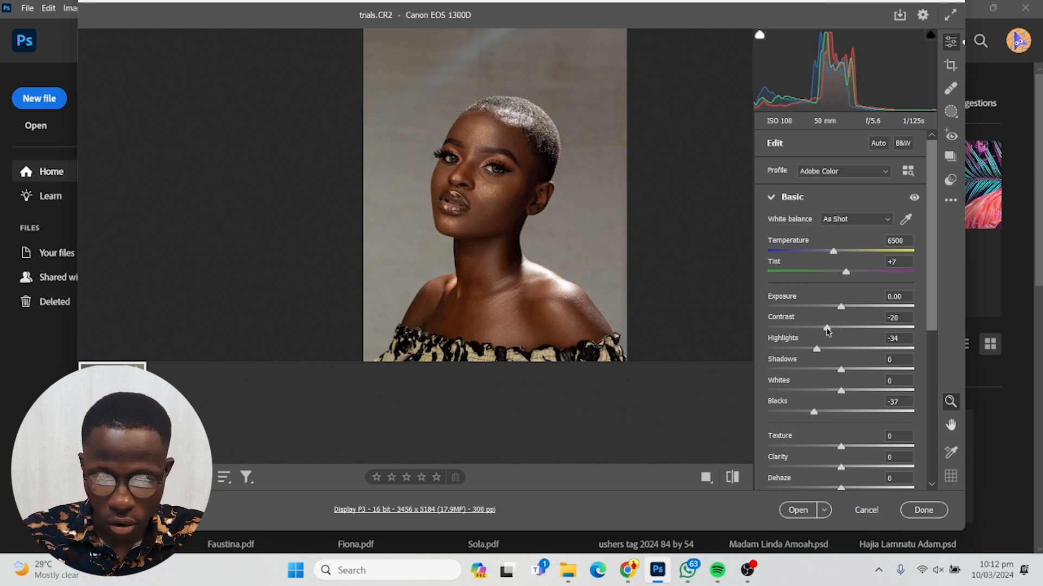
left_click_drag(841, 370, 862, 370)
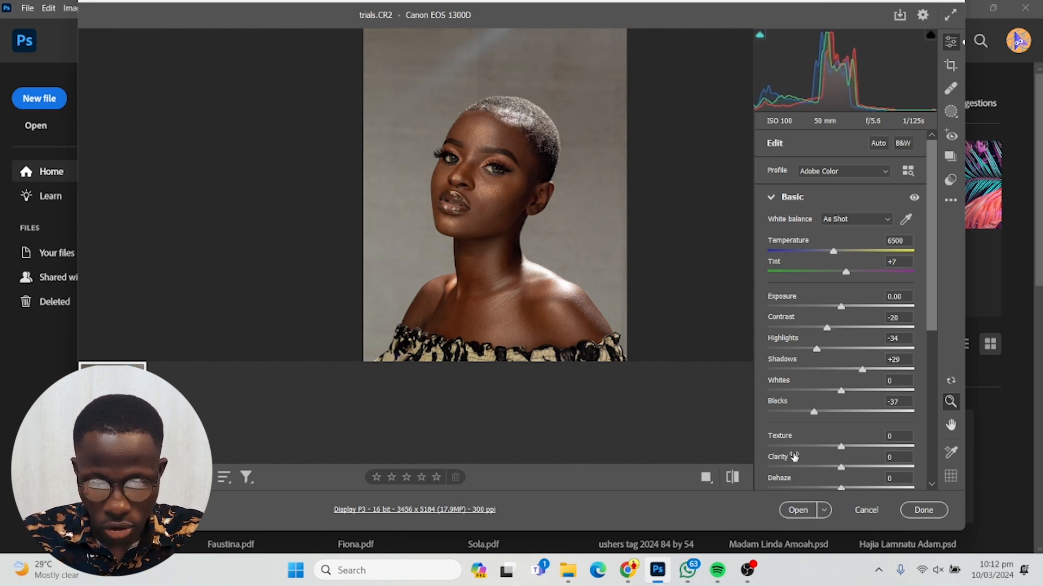
left_click(734, 478)
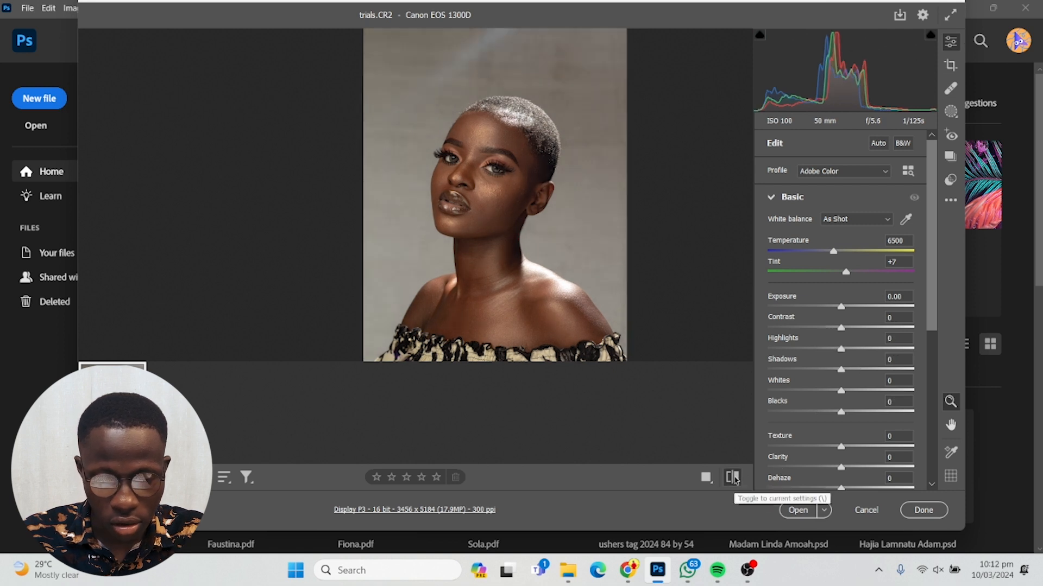
left_click(733, 478)
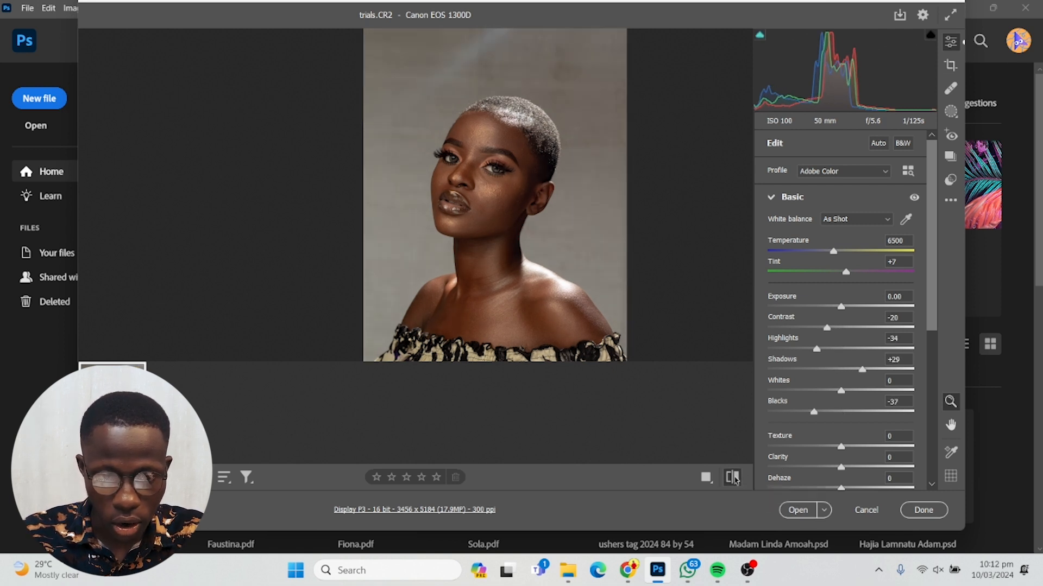
left_click(734, 479)
left_click(734, 479)
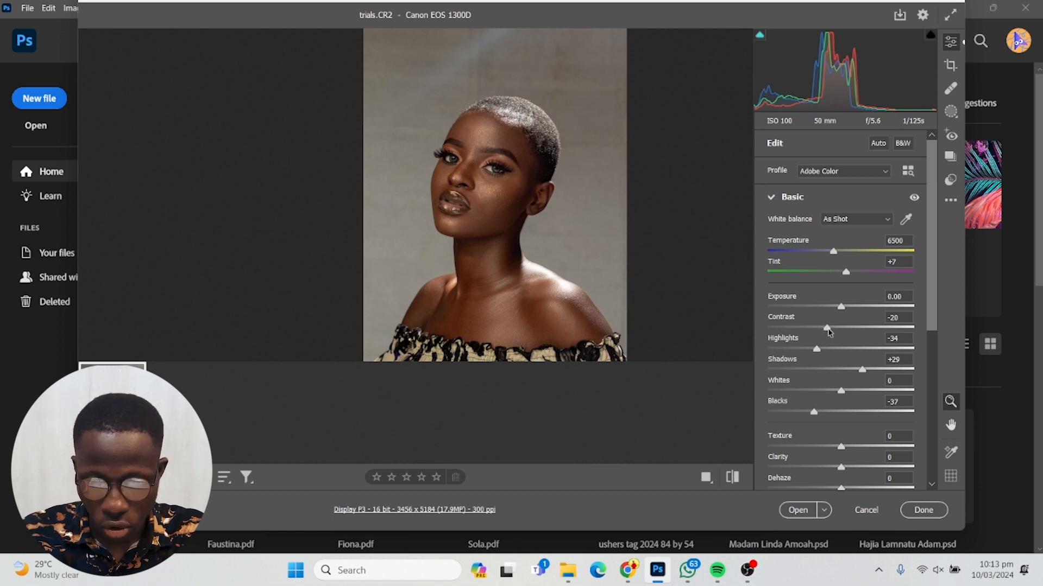
Refine Contrast to -23, Shadows to +42, Blacks to -46, Texture to -5 and Clarity to +4, and compare with the original.
left_click_drag(827, 328, 825, 329)
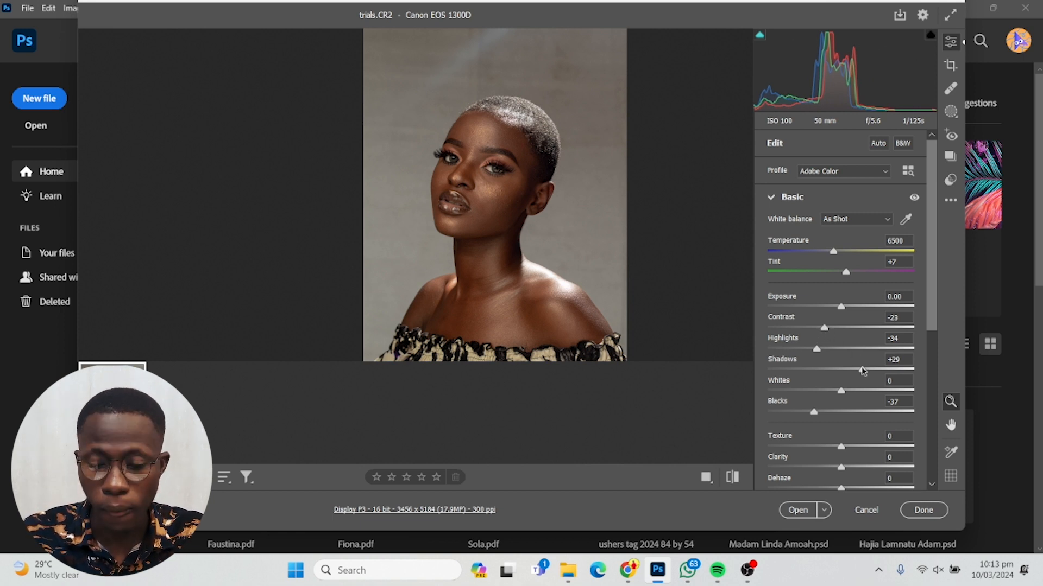
left_click_drag(863, 375, 874, 376)
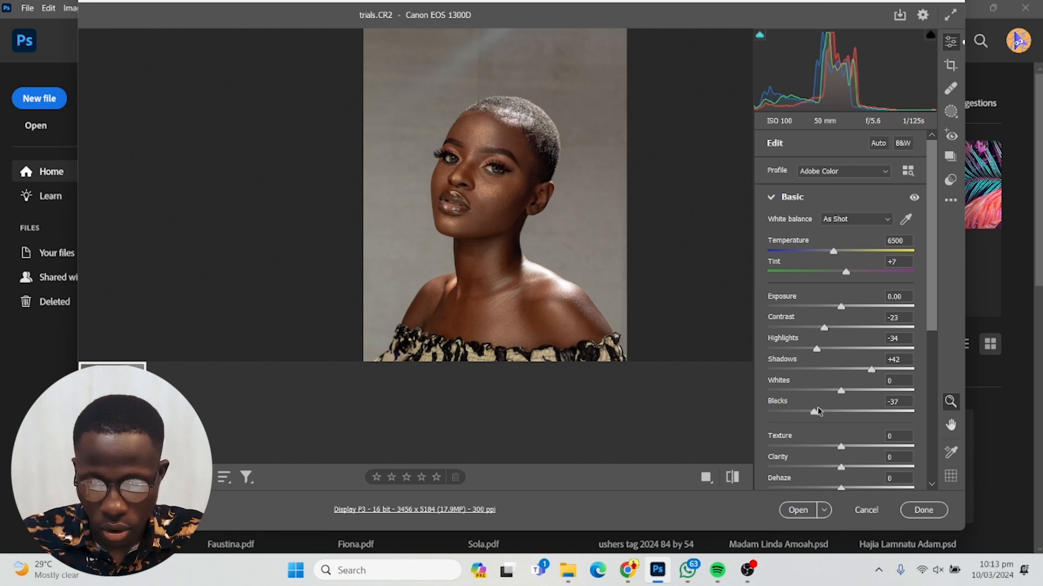
left_click_drag(814, 416, 808, 417)
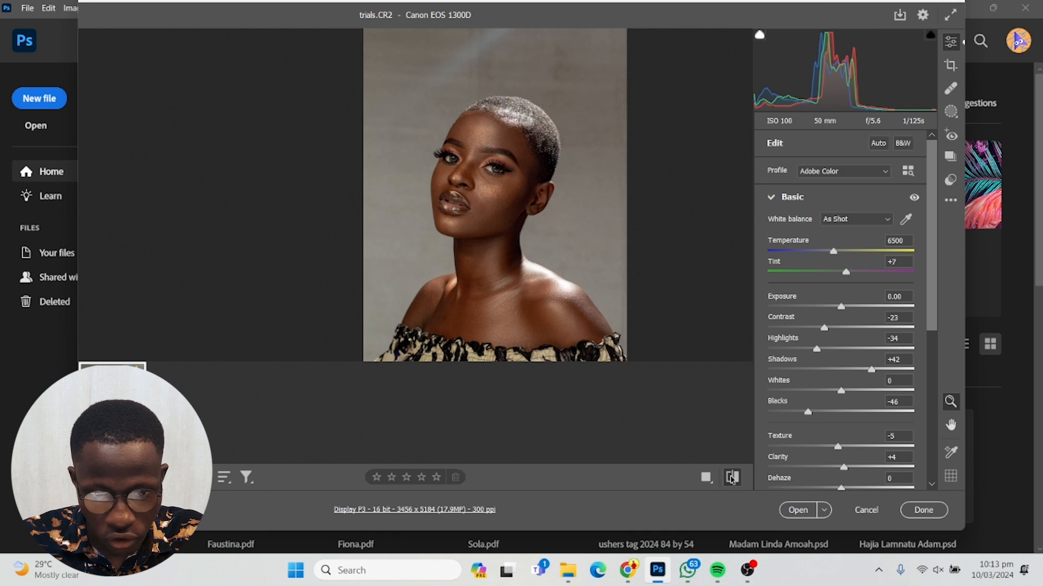
left_click(731, 477)
left_click(731, 478)
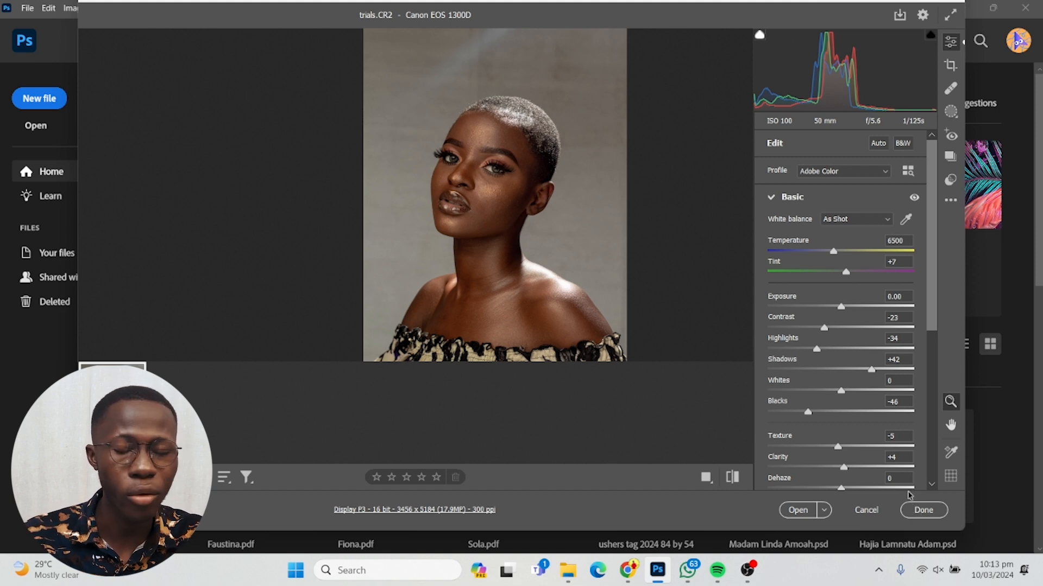
Open the adjusted raw photo in Photoshop and crop it at a 4:5 ratio, tighter around the head and shoulders.
left_click(797, 510)
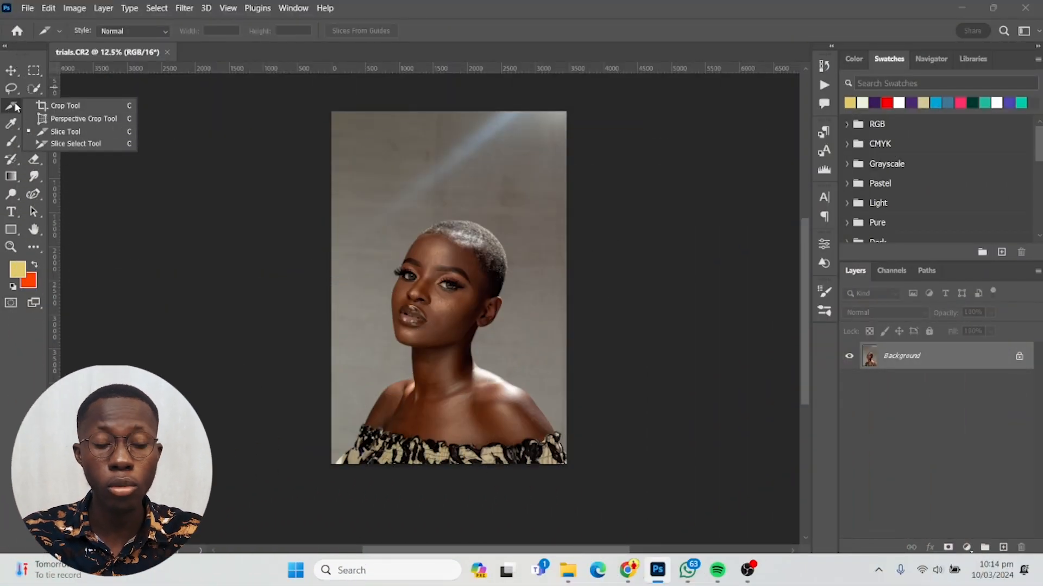
left_click(66, 105)
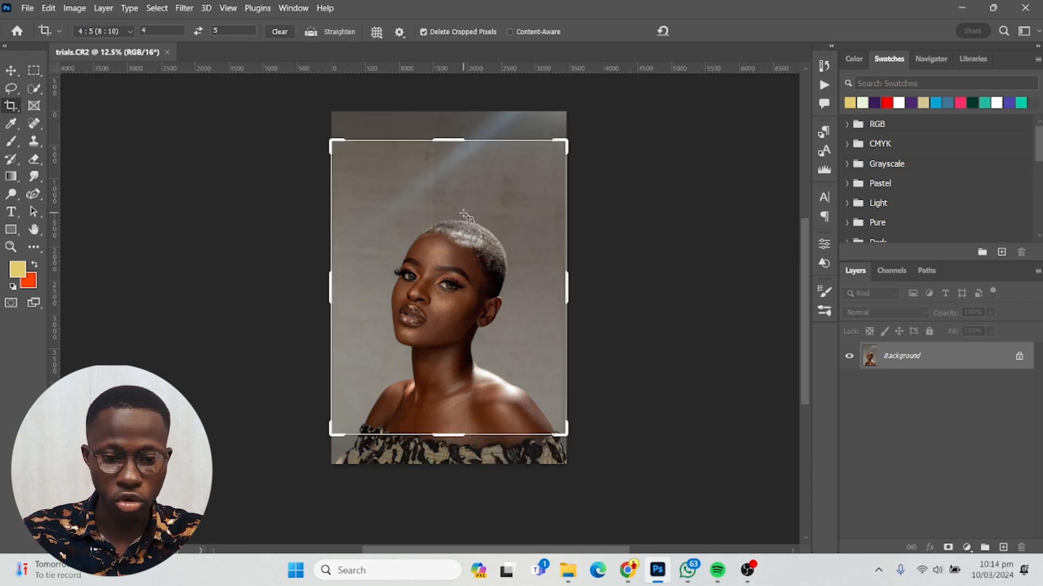
left_click_drag(465, 270, 461, 237)
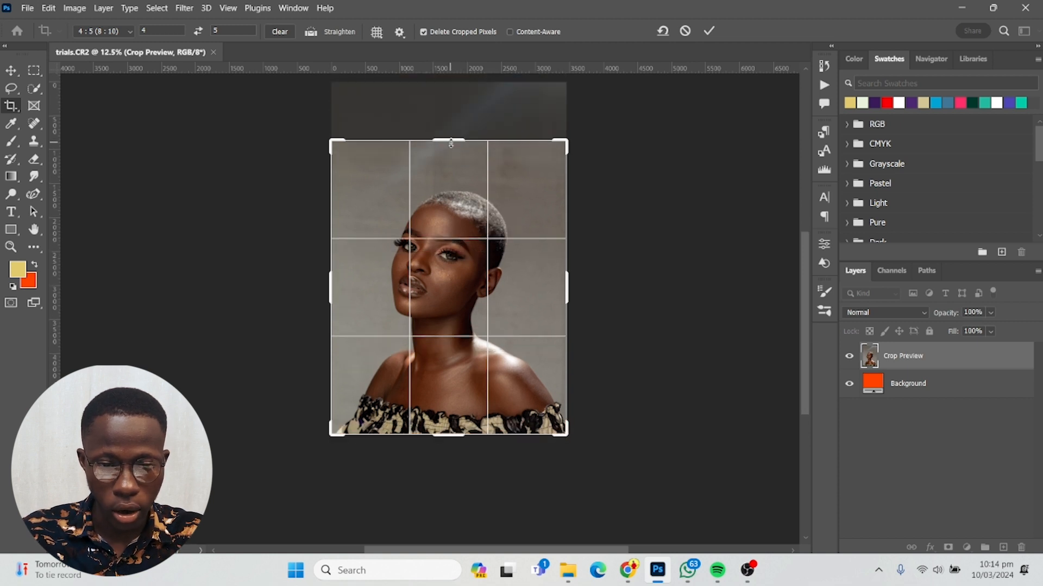
left_click_drag(451, 143, 443, 154)
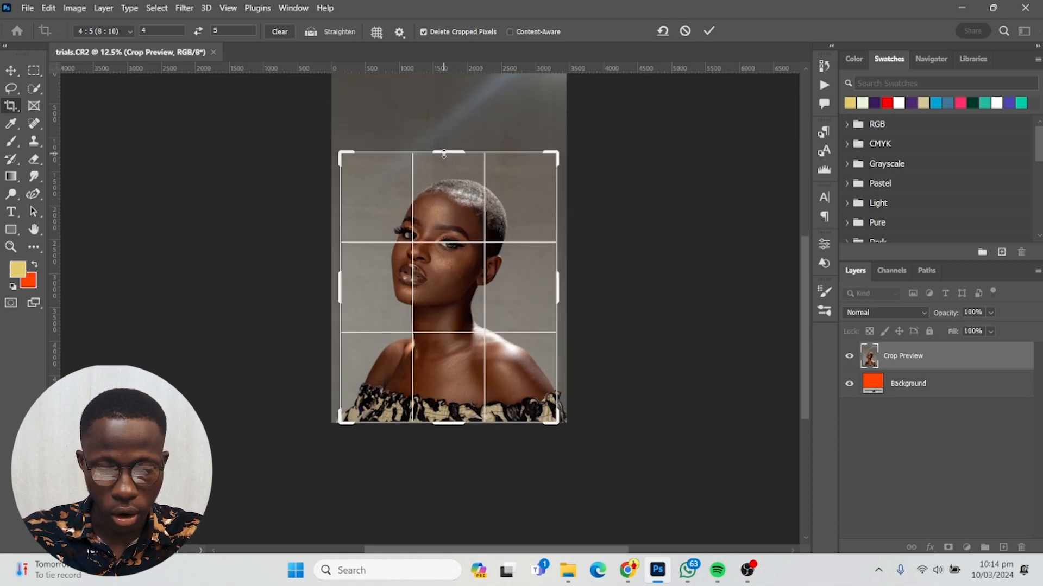
key("Return")
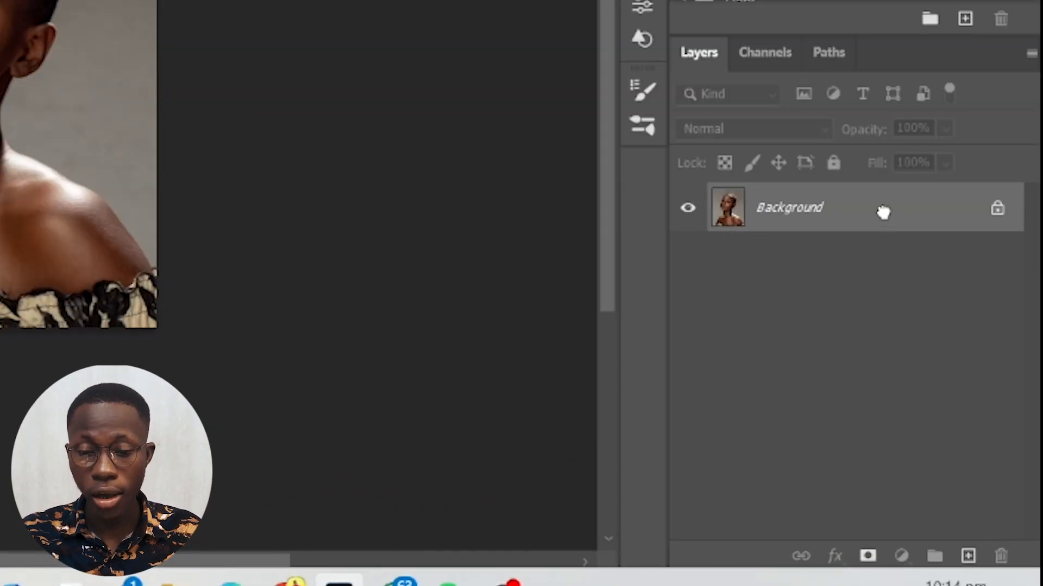
Duplicate the Background layer and display the available actions.
left_click_drag(956, 360, 970, 562)
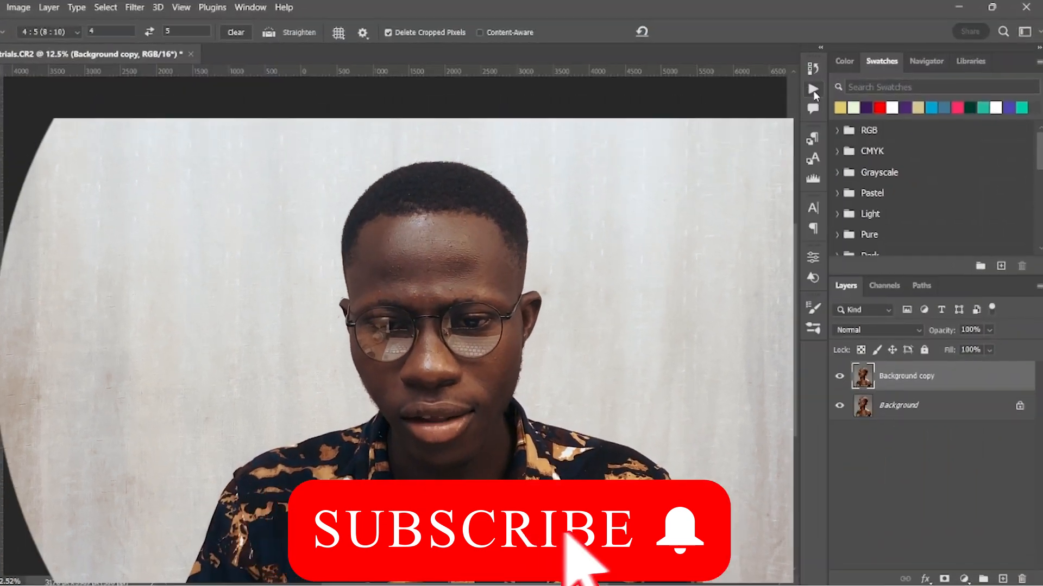
left_click(814, 91)
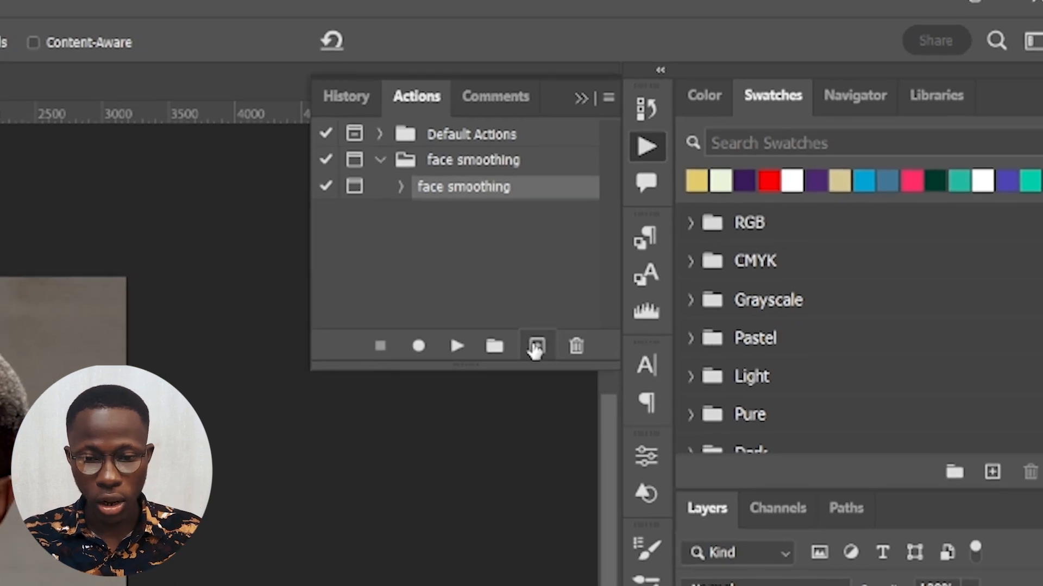
left_click(606, 100)
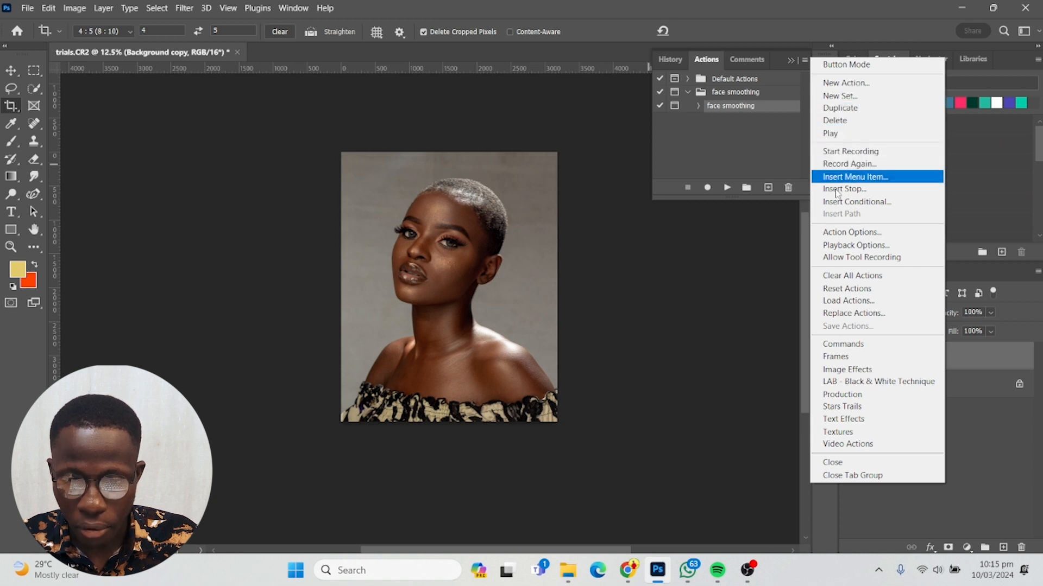
left_click(835, 302)
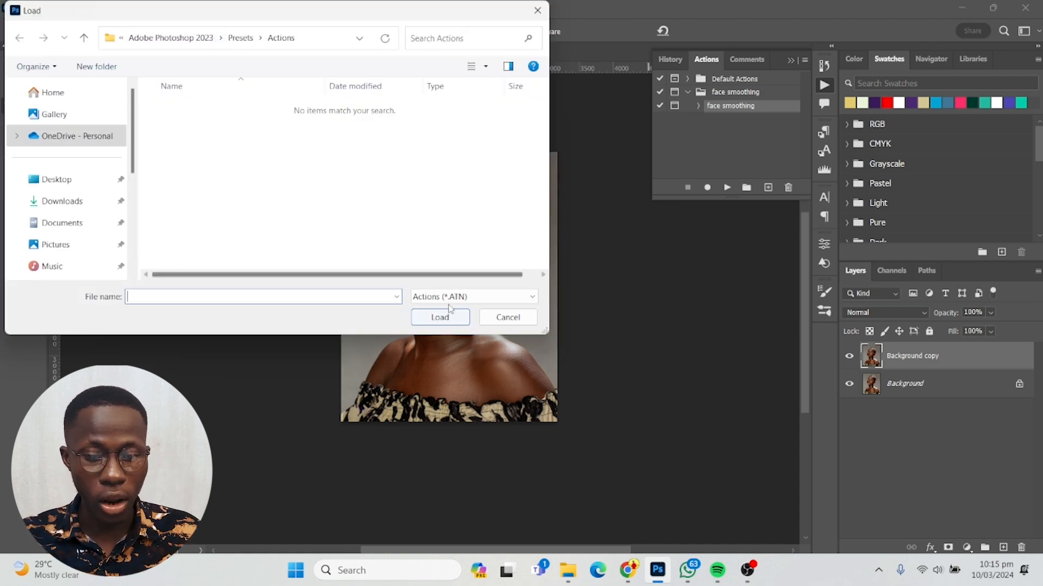
left_click(508, 317)
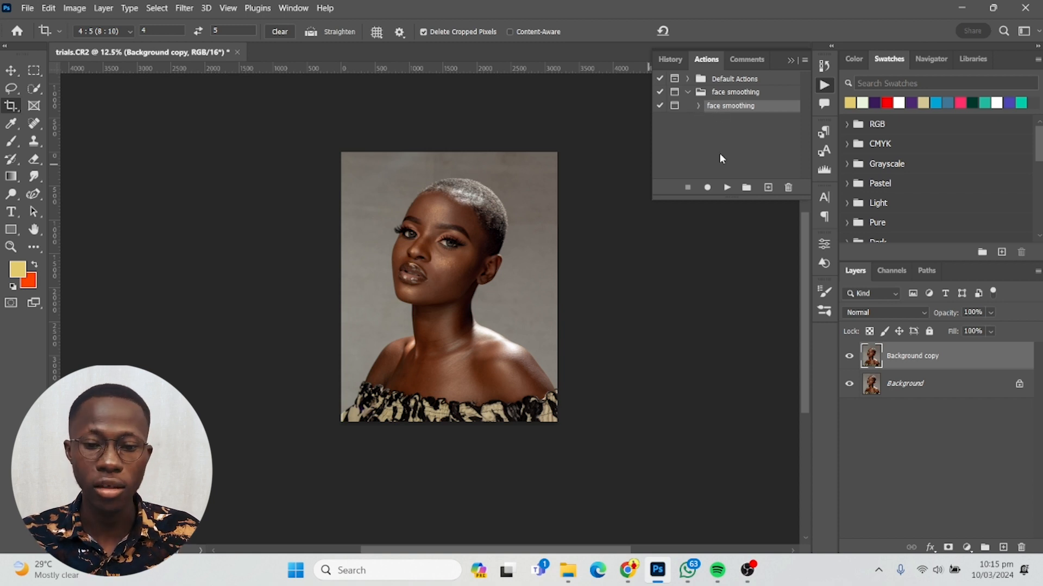
Play the face smoothing action on the duplicate, accepting the lower and higher frequency layer names and a 2.7-pixel Gaussian Blur.
left_click(725, 188)
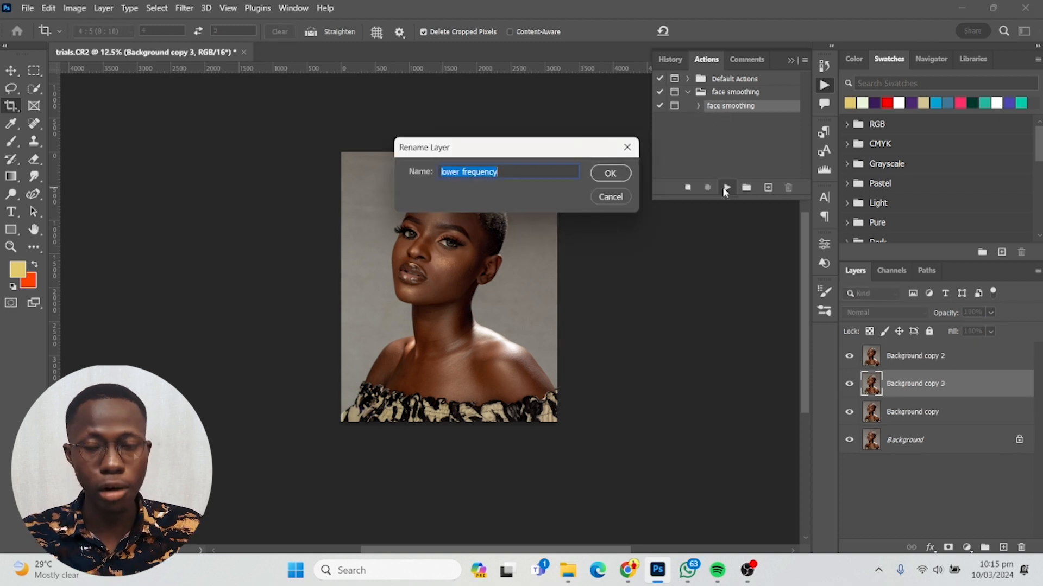
left_click(610, 173)
left_click(610, 172)
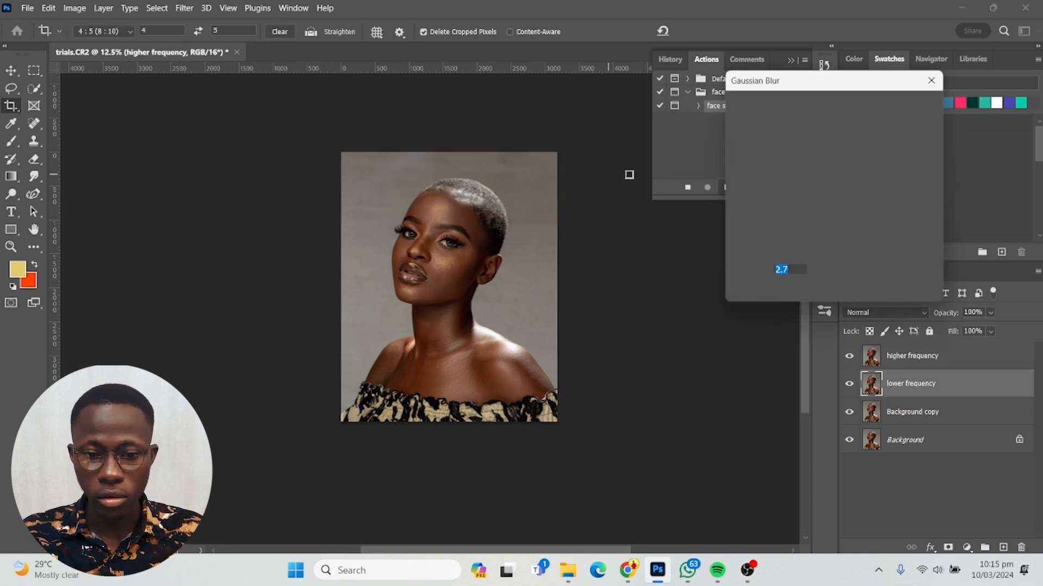
left_click(445, 216)
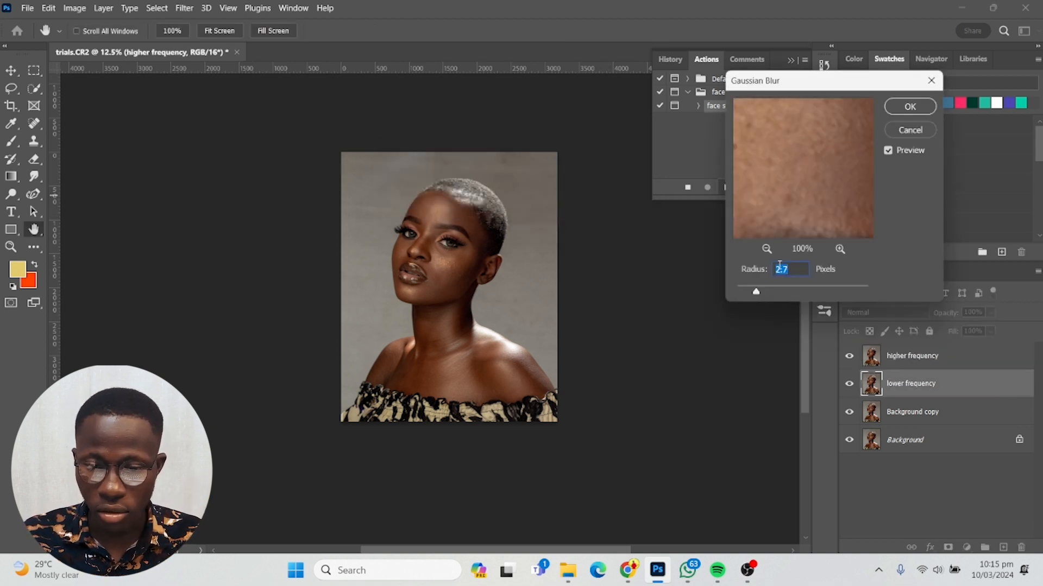
left_click(429, 207)
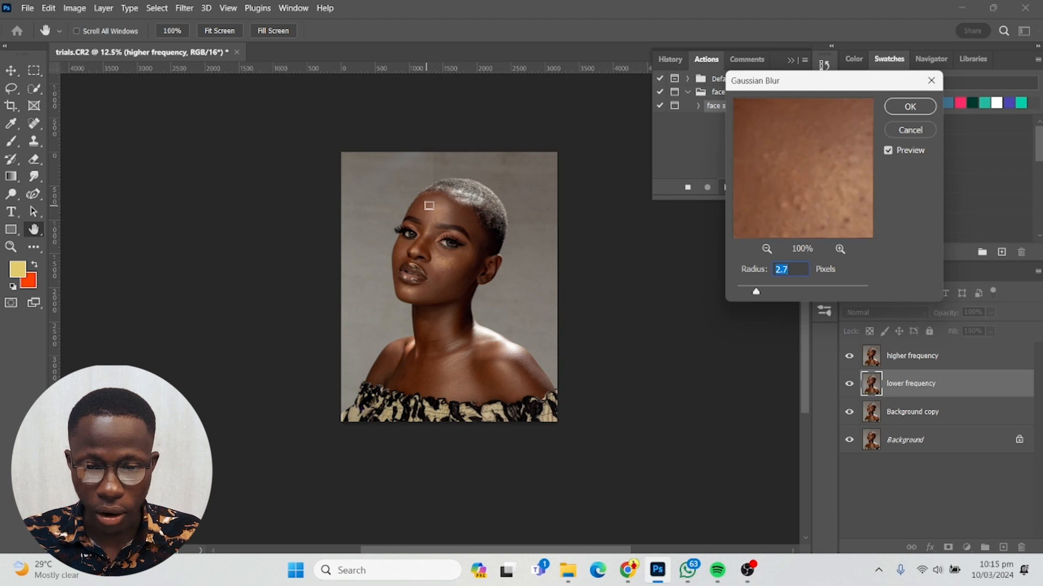
left_click_drag(757, 295, 758, 298)
left_click(400, 218)
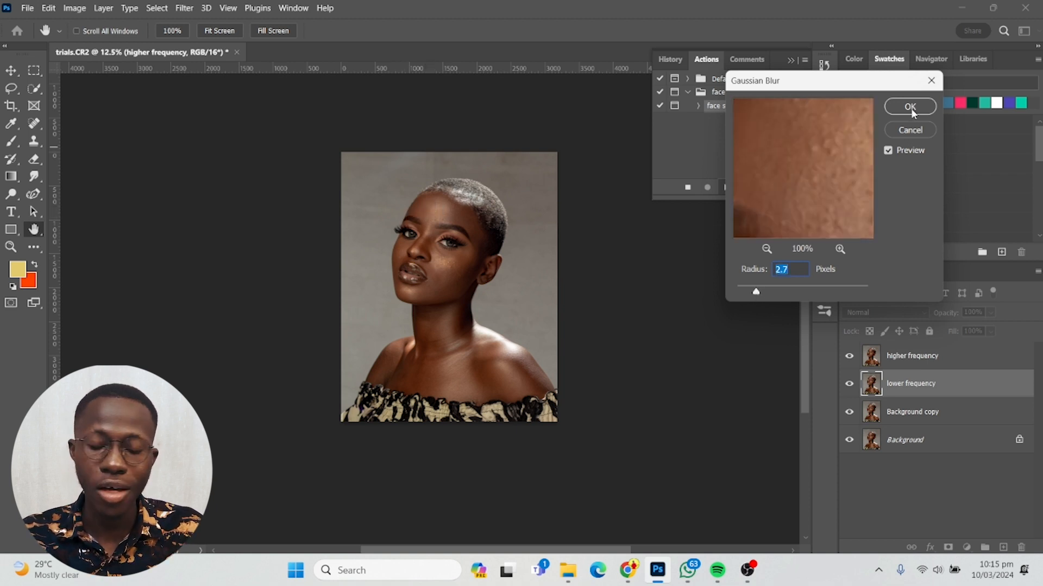
left_click(911, 107)
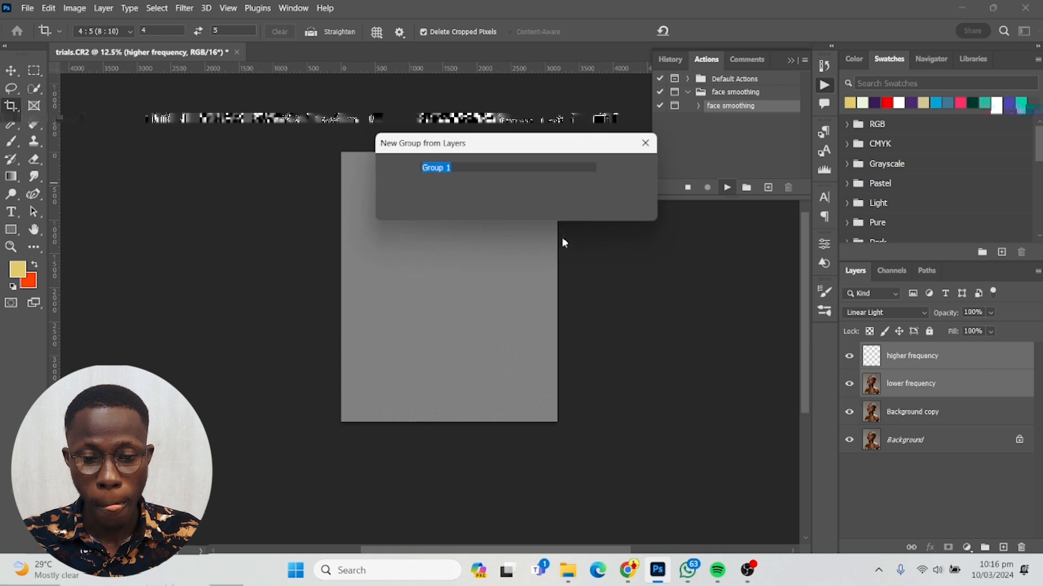
Finish the action by accepting Group 1 and the Black & White 1 adjustment with Reds at -36.
left_click(627, 176)
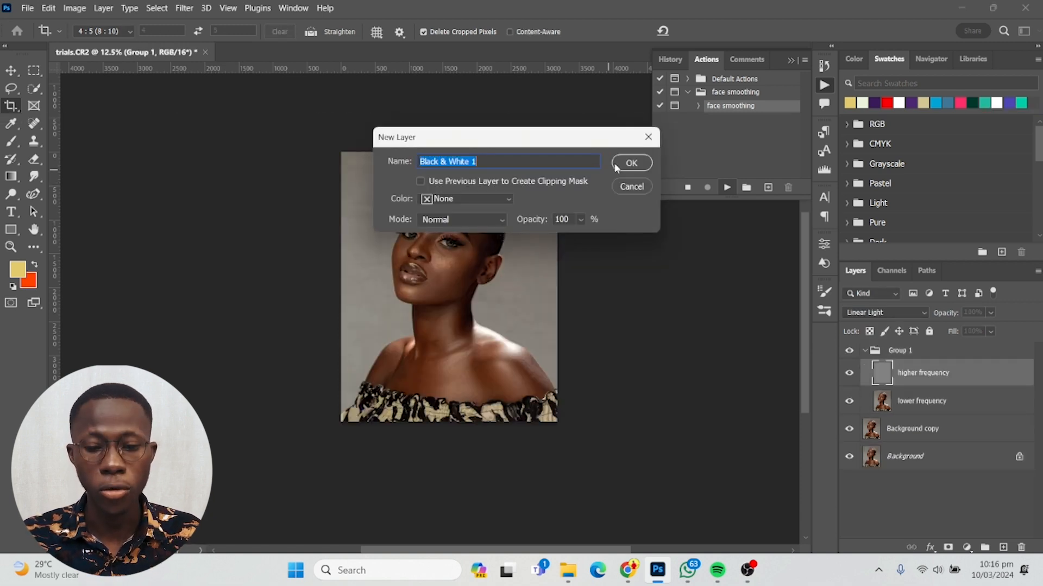
left_click(616, 164)
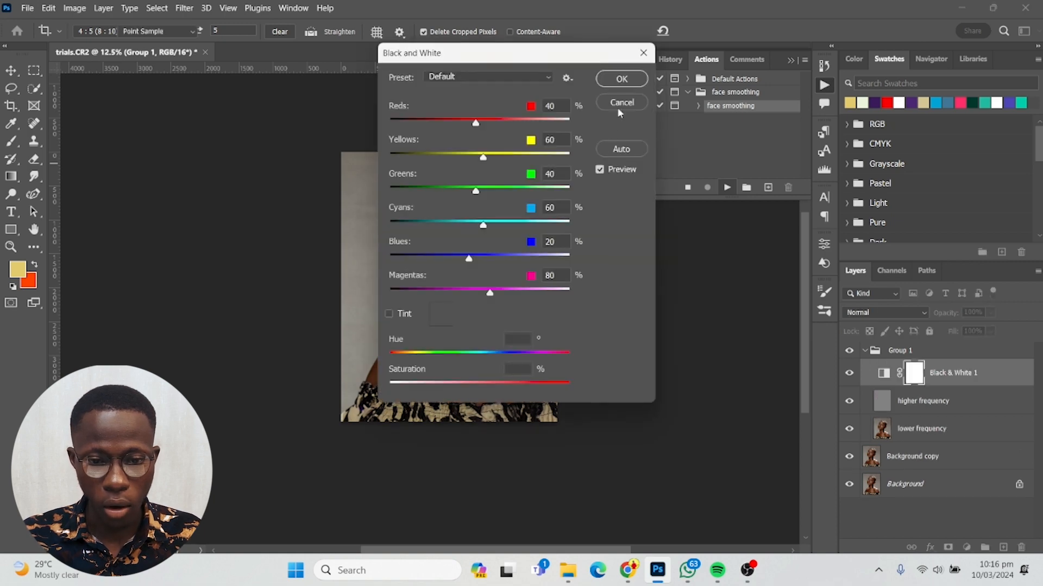
left_click(619, 79)
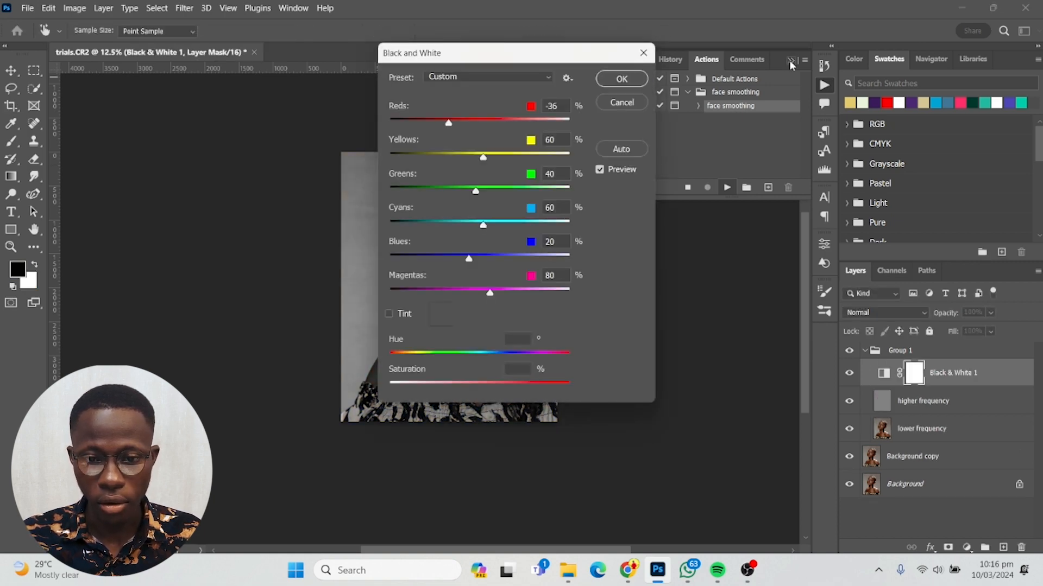
key("Return")
left_click(790, 60)
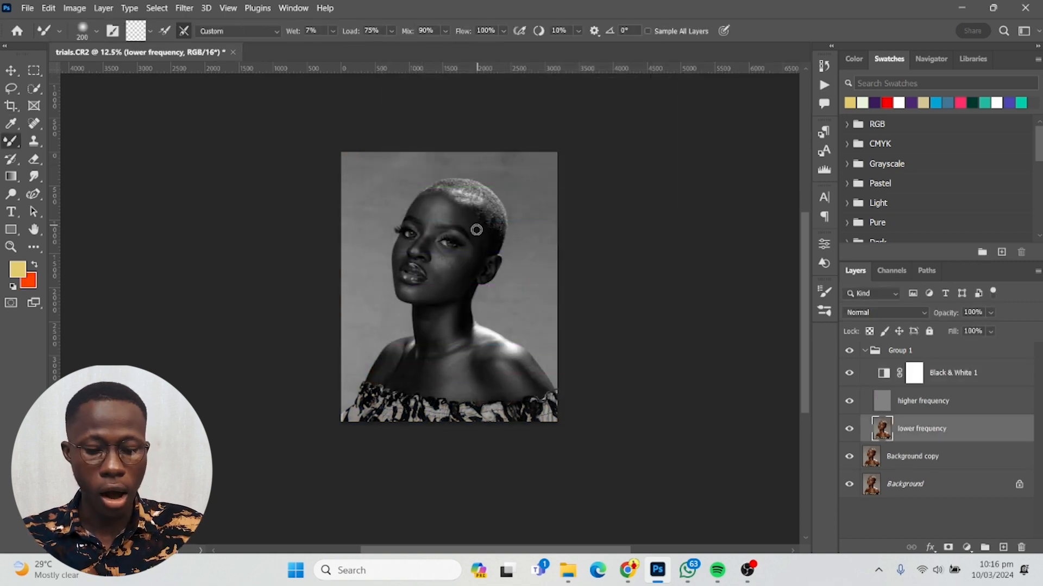
Compare the portrait with Group 1 hidden and shown, and expand the group's layers again.
scroll(476, 230, "up", 4)
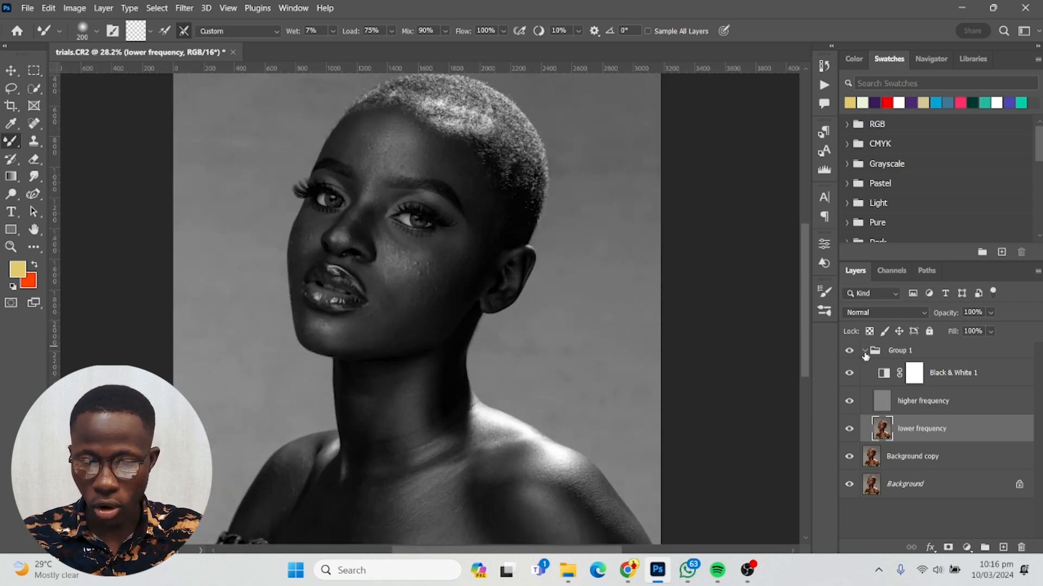
left_click(864, 352)
left_click(850, 352)
left_click(849, 351)
left_click(850, 352)
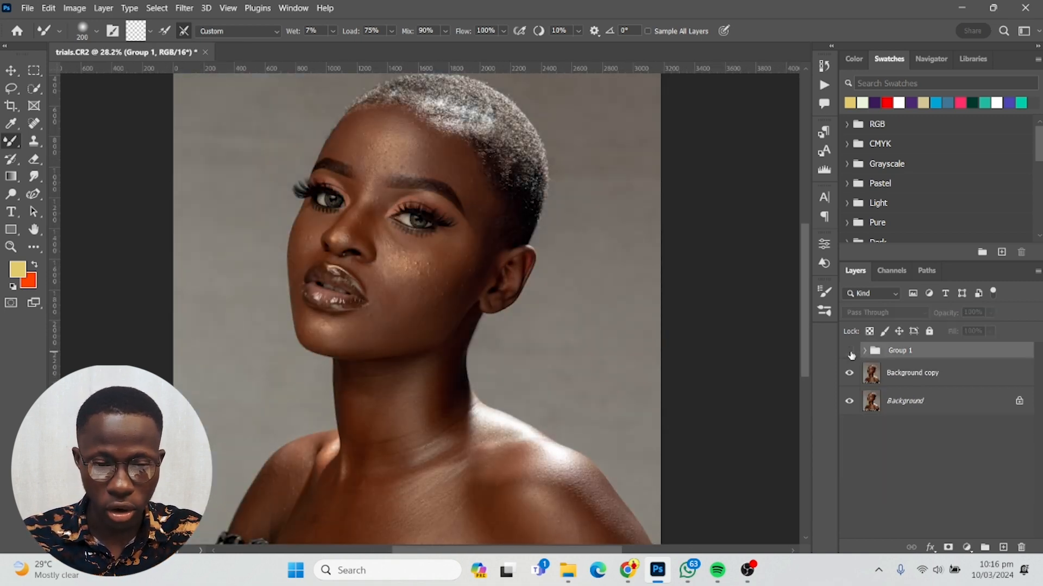
left_click(850, 353)
left_click(851, 352)
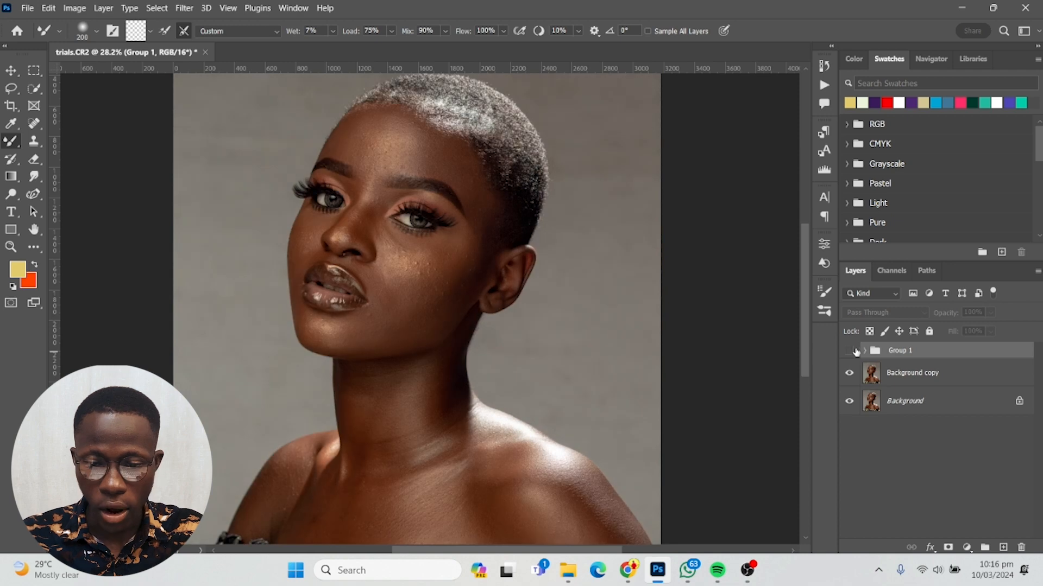
left_click(850, 352)
left_click(864, 351)
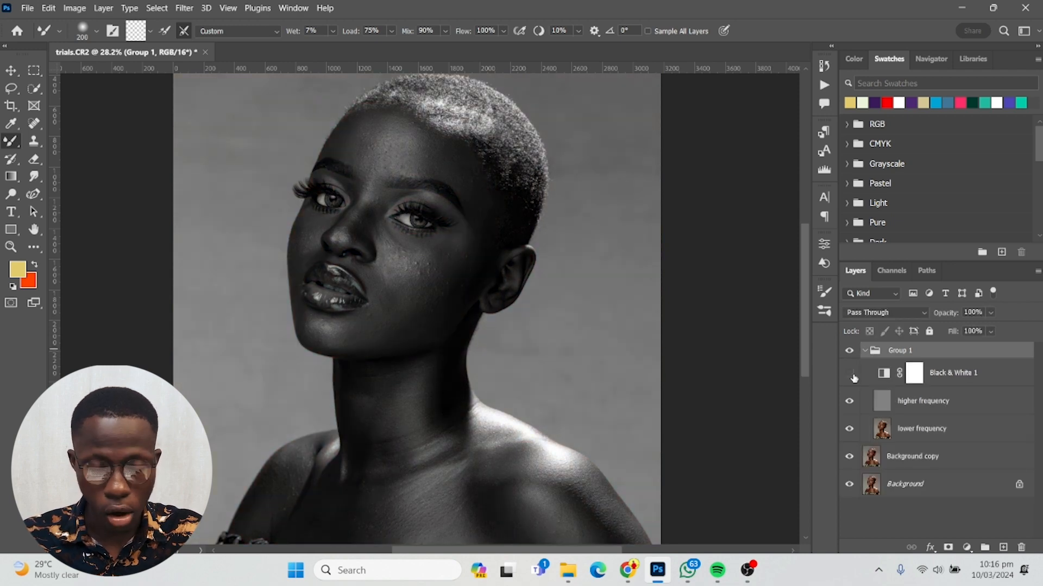
Check the facial skin up close with the Black & White 1 adjustment turned on, and leave the adjustment hidden.
left_click(851, 374)
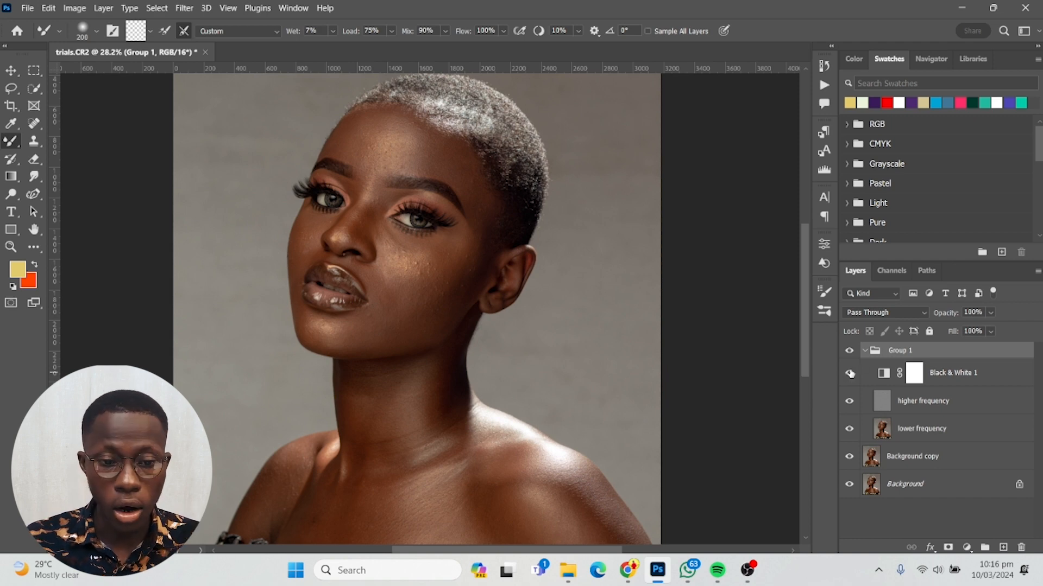
left_click(850, 373)
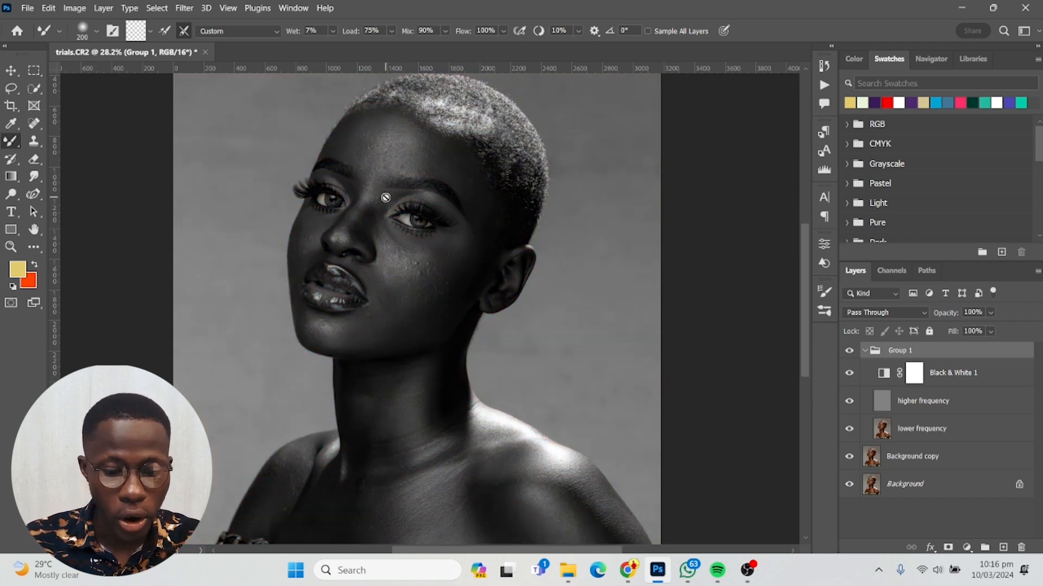
scroll(399, 140, "up", 1)
scroll(402, 132, "up", 3)
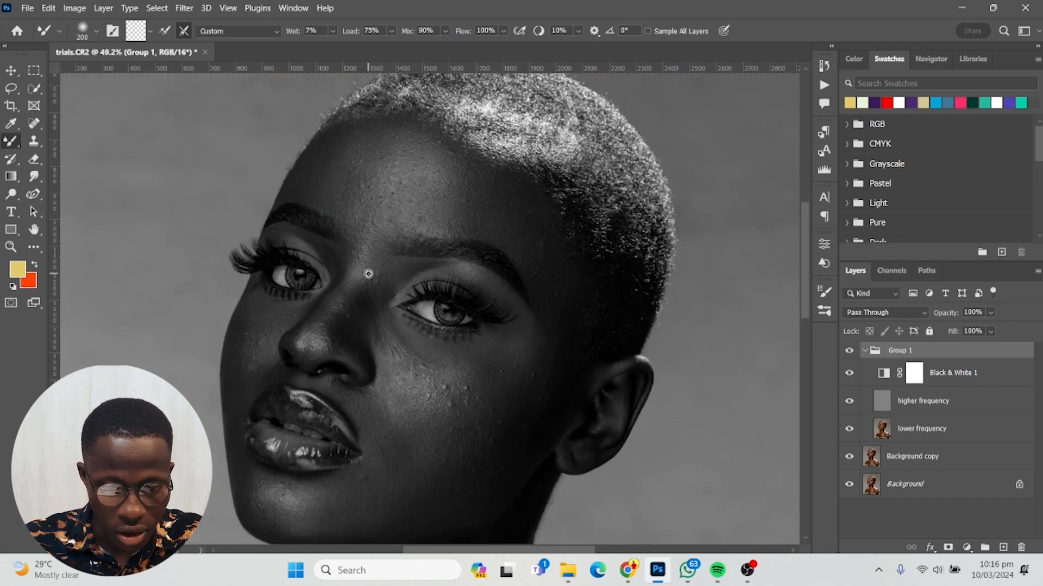
scroll(386, 289, "up", 1)
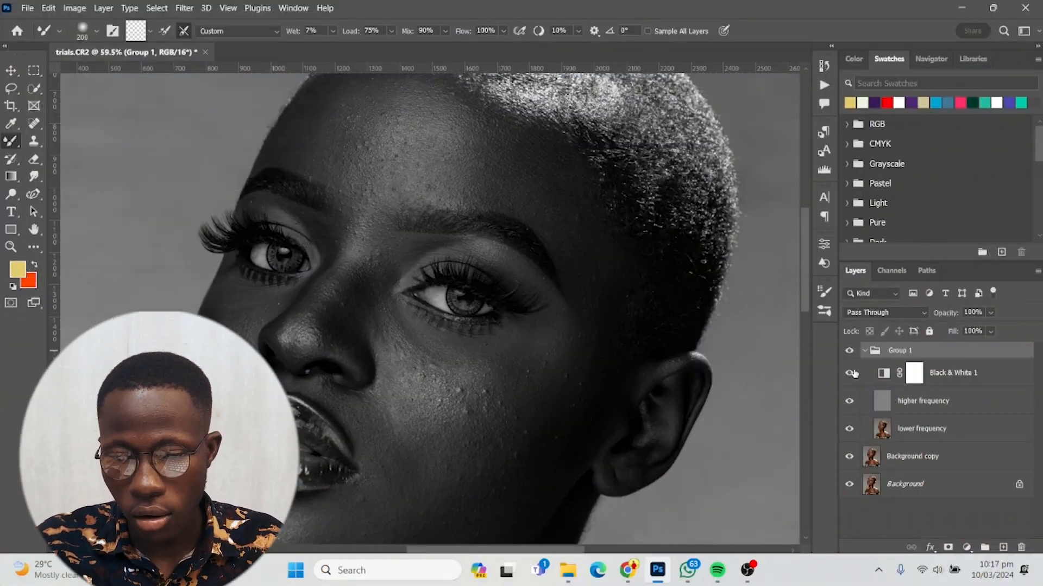
left_click(849, 373)
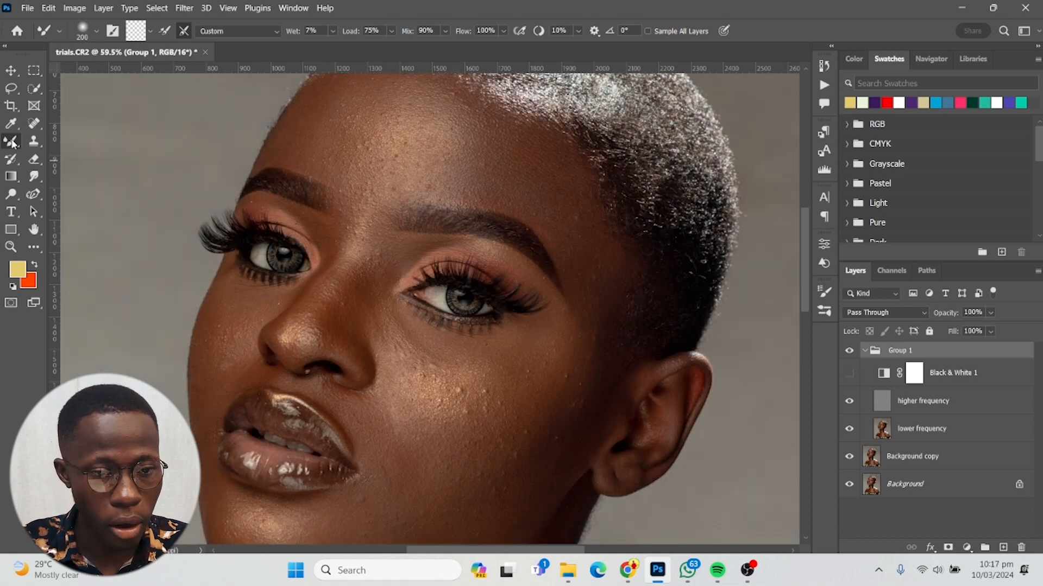
Choose the Mixer Brush with a clean brush load and make the lower frequency layer active.
right_click(12, 143)
left_click(13, 144)
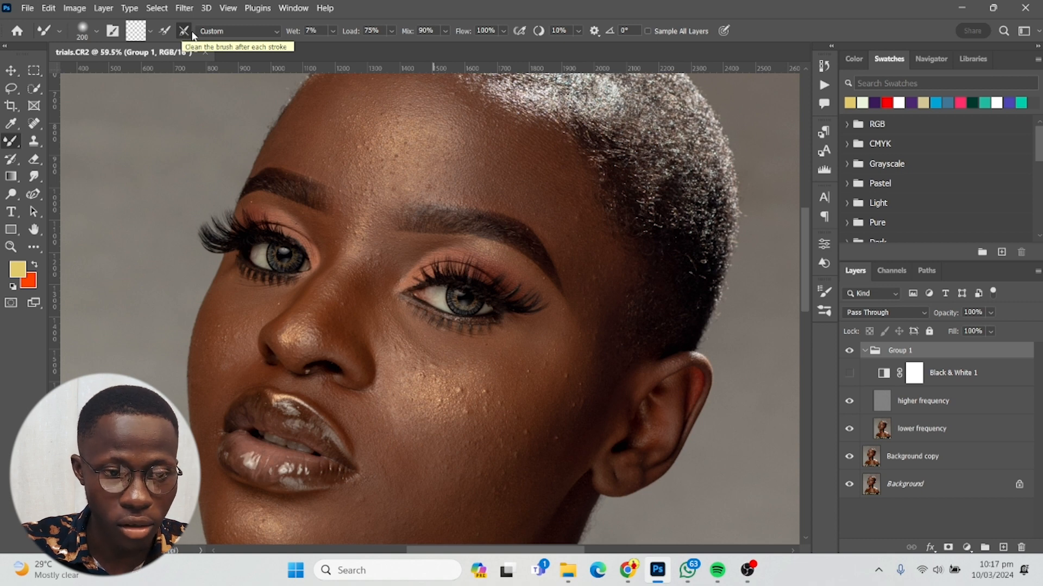
left_click(151, 32)
left_click(157, 60)
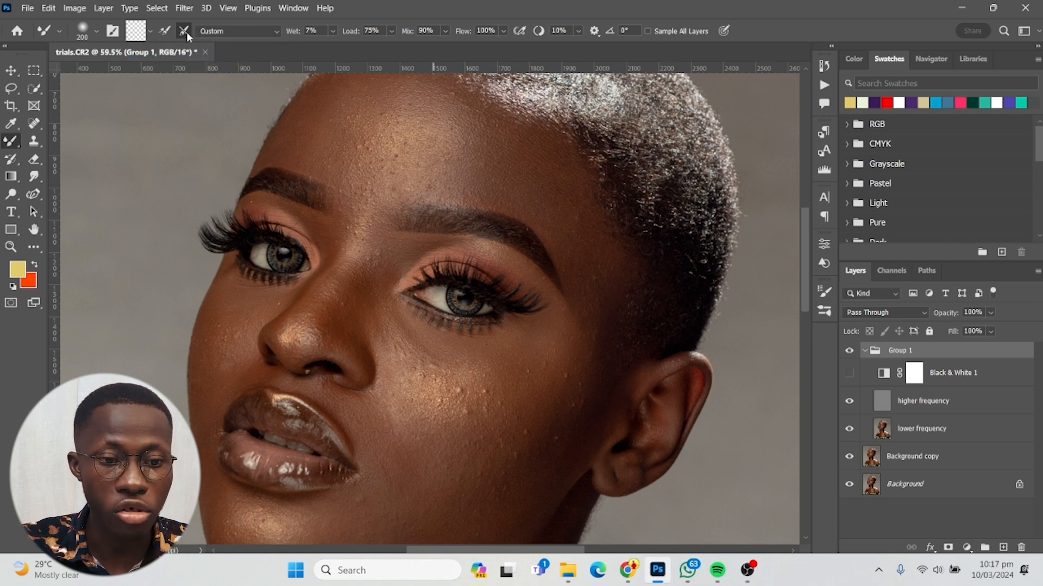
left_click(921, 429)
Blend the forehead skin near the hairline and above the far eyebrow with the Mixer Brush at size 100.
left_click_drag(596, 293, 586, 402)
mouse_move(425, 246)
left_mouse_down()
mouse_move(442, 252)
mouse_move(397, 255)
left_mouse_up()
left_click_drag(354, 216, 346, 222)
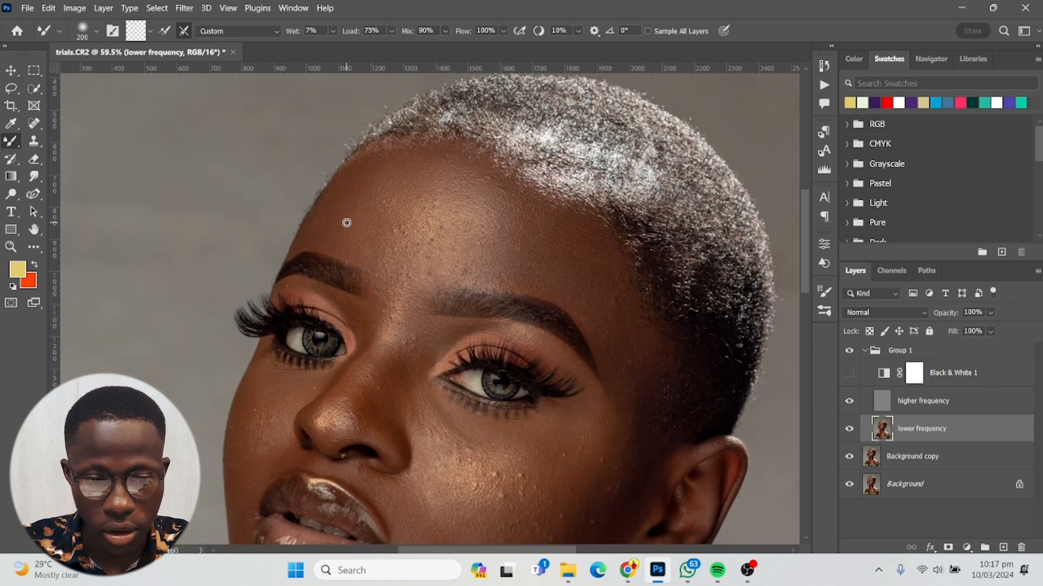
scroll(347, 223, "up", 1)
key("bracketleft")
key("bracketleft")
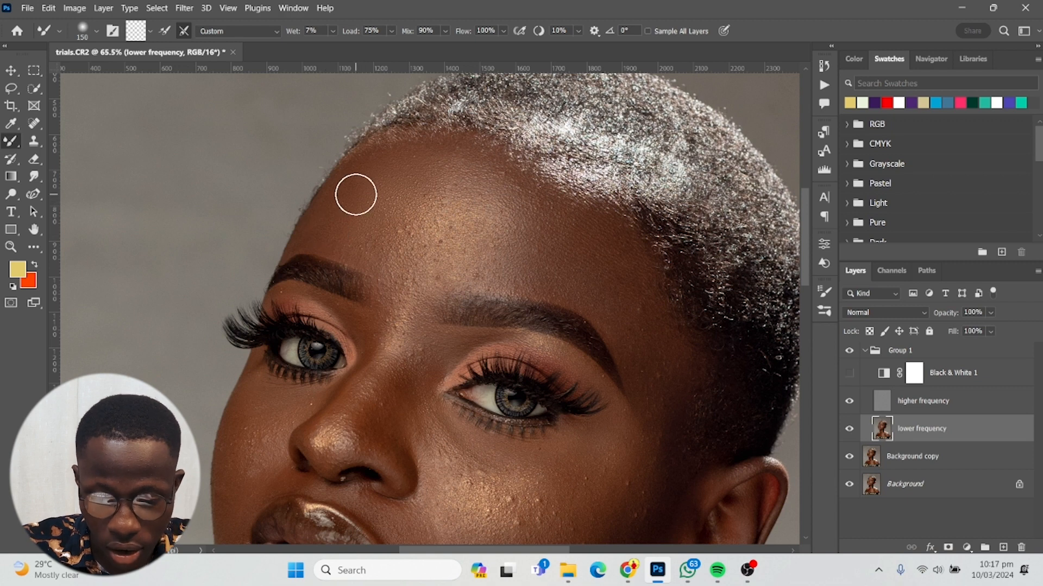
key("bracketleft")
key("bracketleft")
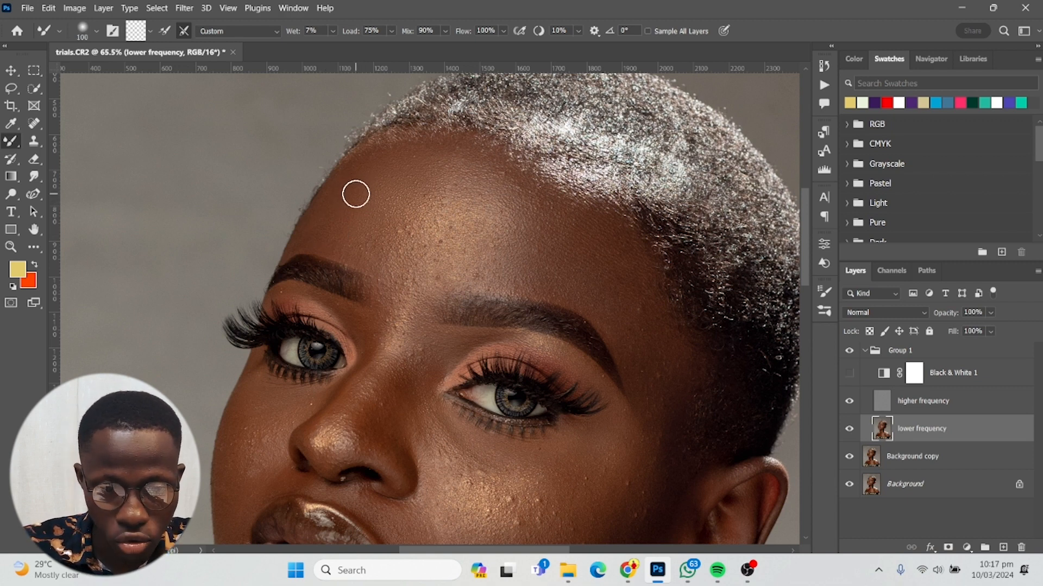
key("bracketright")
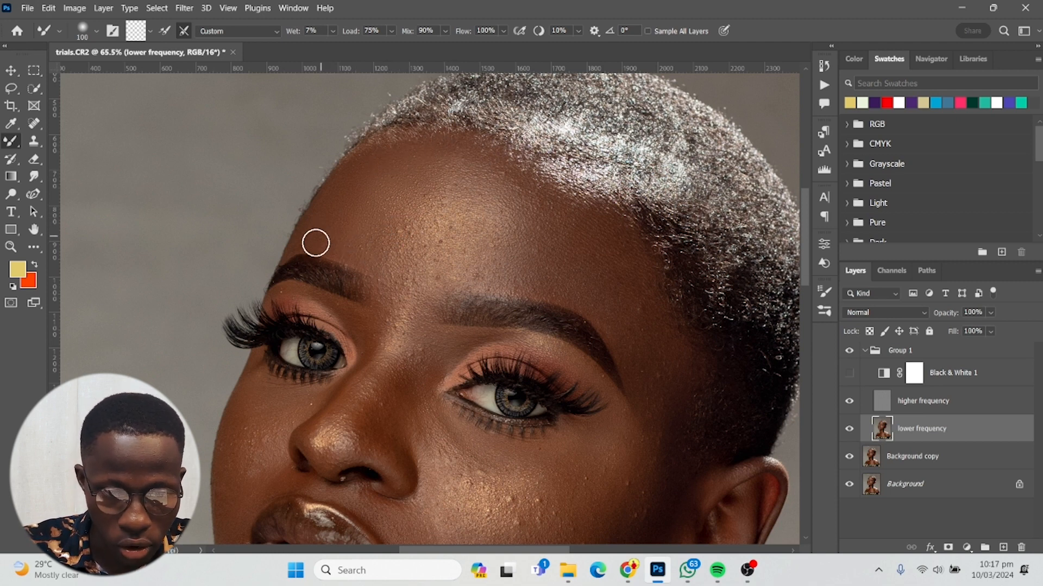
Smooth the spots across the centre of the forehead and above the near eyebrow with the Mixer Brush at size 150.
key("bracketright")
key("bracketright")
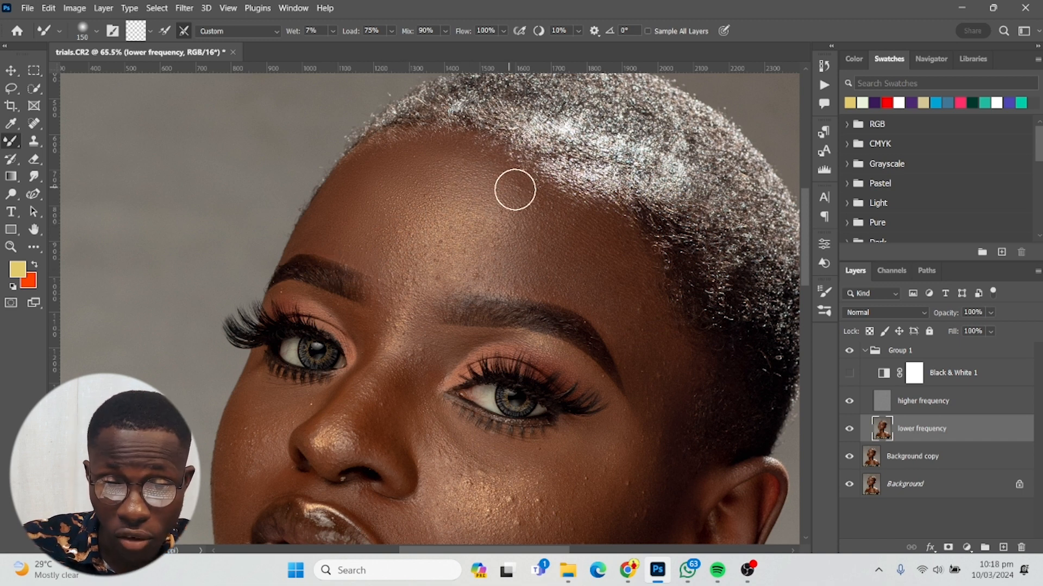
scroll(618, 236, "down", 1)
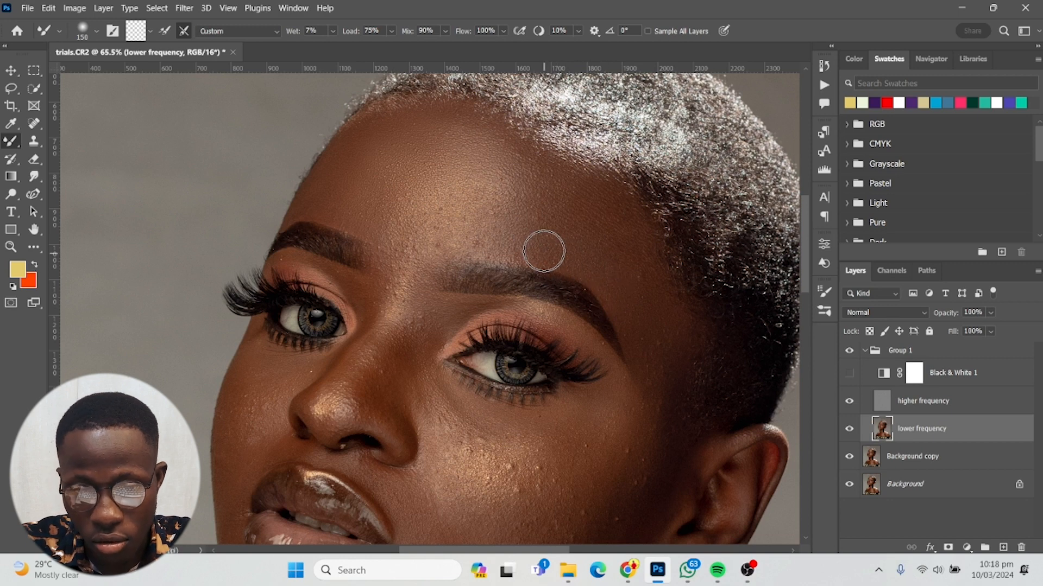
scroll(594, 259, "up", 1)
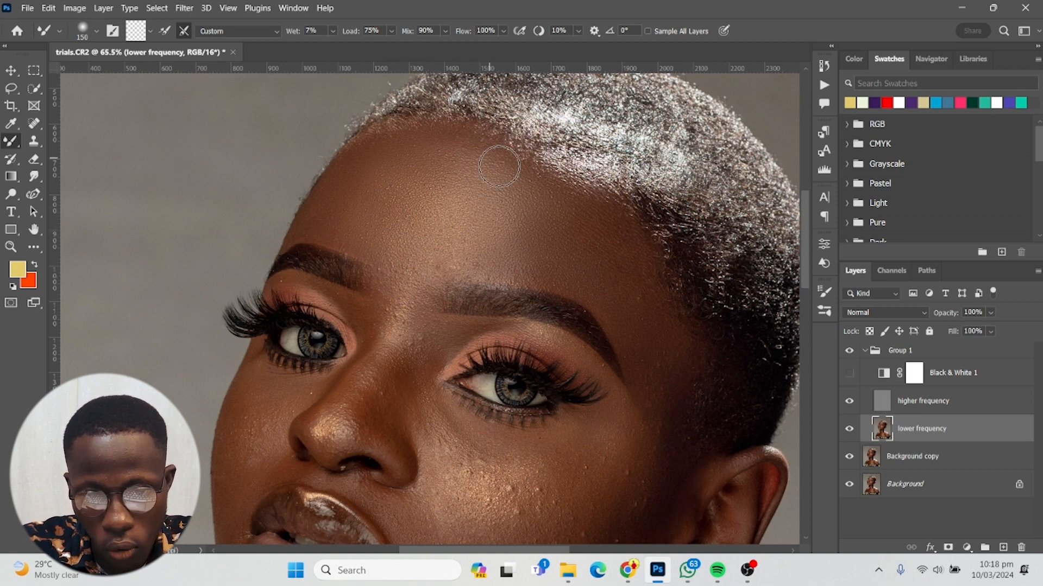
Blend the skin on the nose and its bridge on the lower frequency layer, using brush sizes from 70 to 125.
scroll(471, 201, "down", 2)
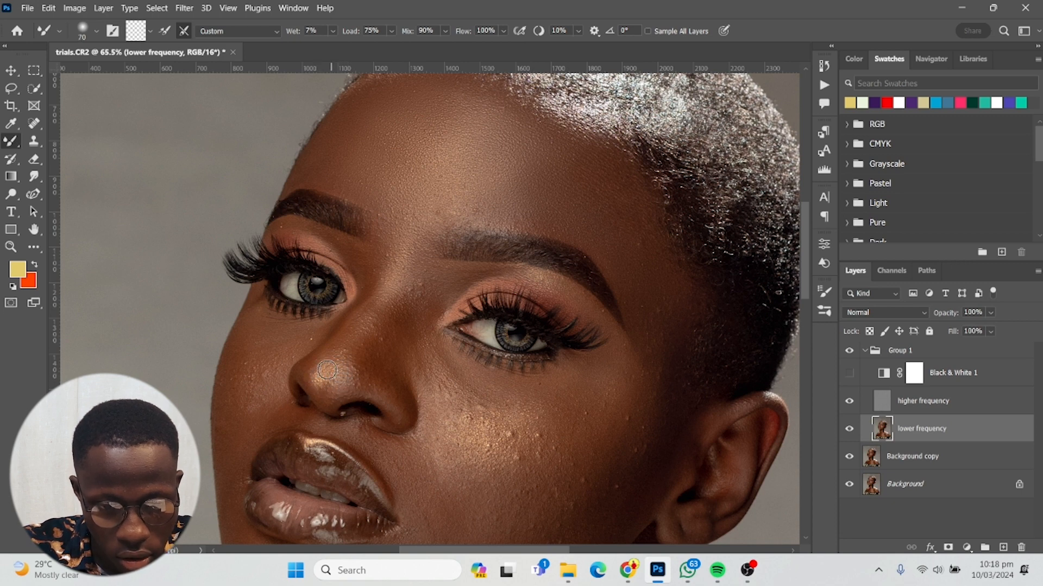
key("bracketright")
key("bracketright")
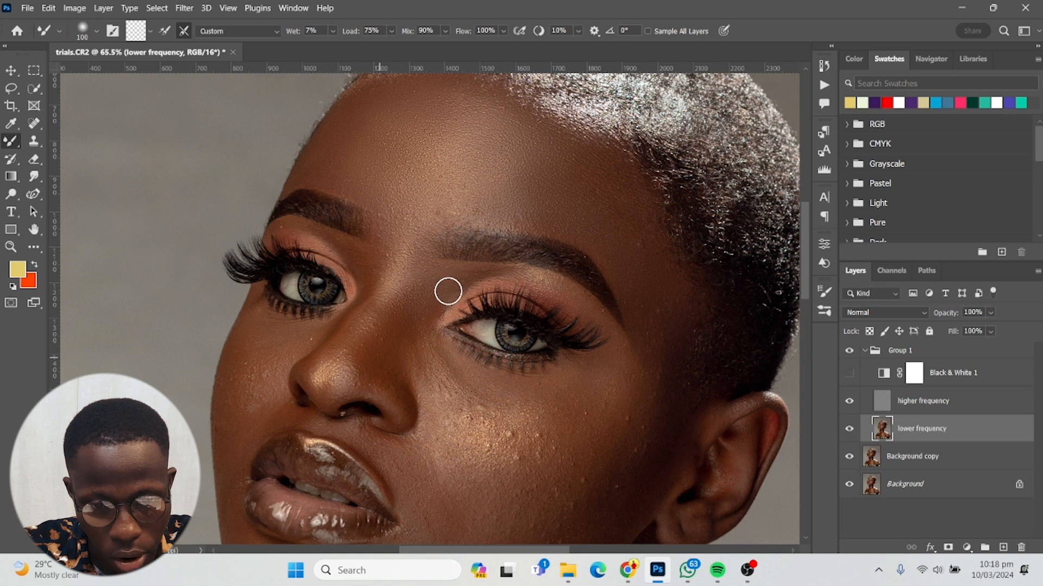
key("bracketright")
scroll(447, 284, "down", 1)
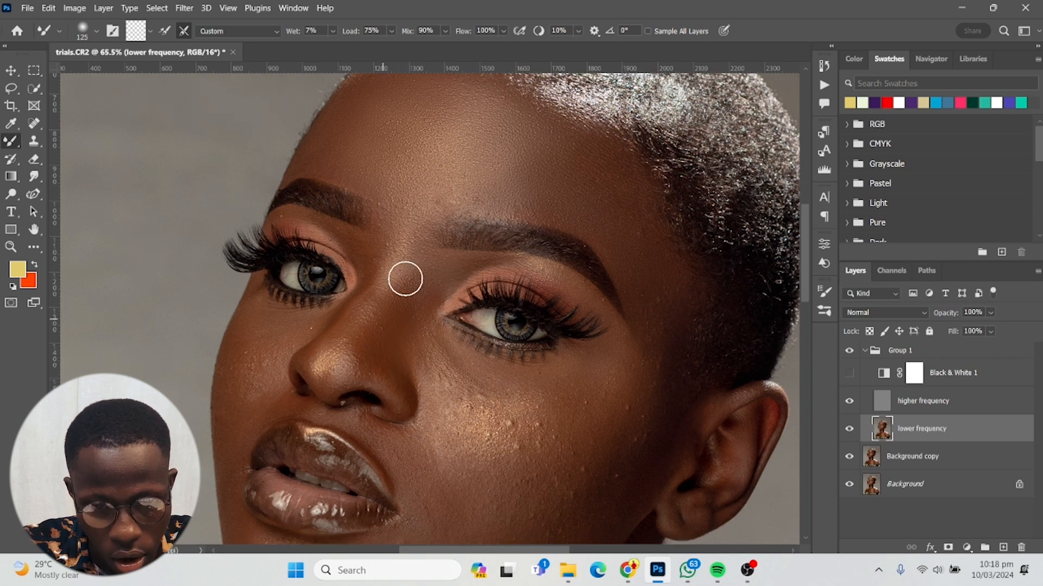
key("bracketleft")
Blend the skin under the near eye and on the upper cheek with the Mixer Brush at sizes 100 and 90.
scroll(444, 303, "down", 3)
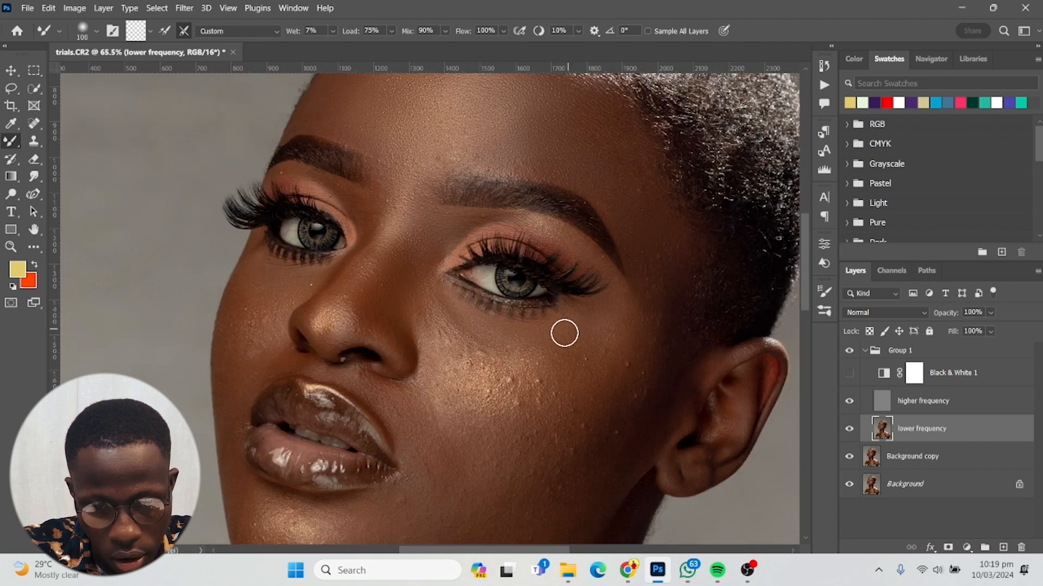
key("bracketleft")
scroll(472, 297, "down", 2)
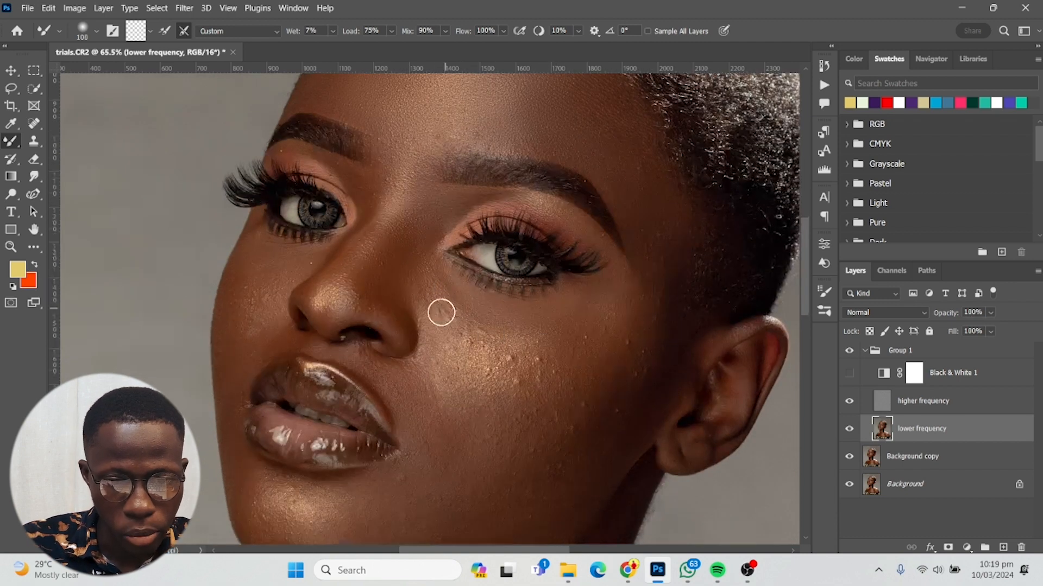
scroll(471, 274, "down", 2)
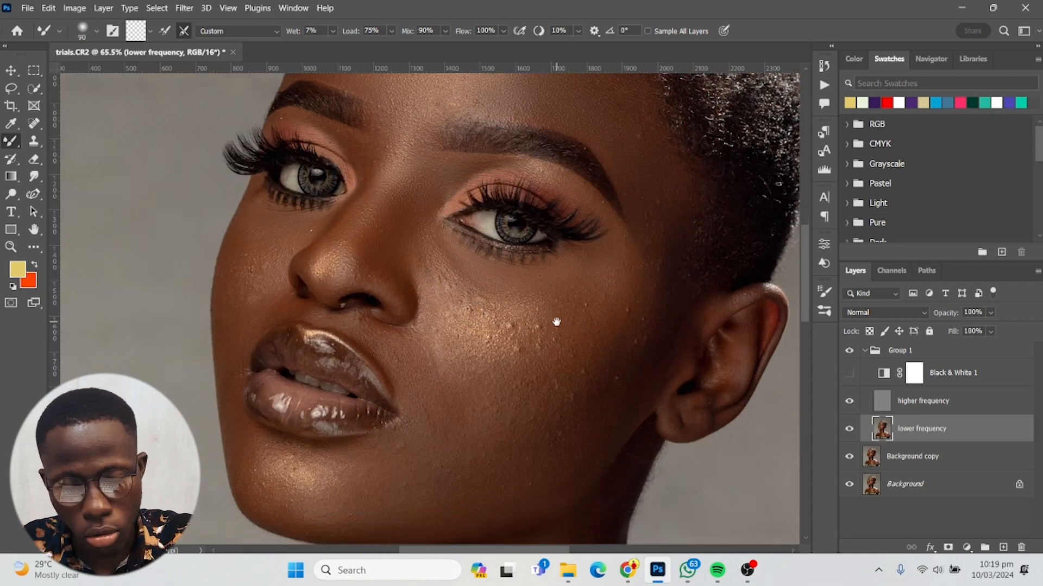
left_click_drag(554, 319, 441, 364)
key("bracketleft")
Even out the forehead skin between the eyebrows with the Mixer Brush enlarged to size 150.
scroll(359, 196, "up", 3)
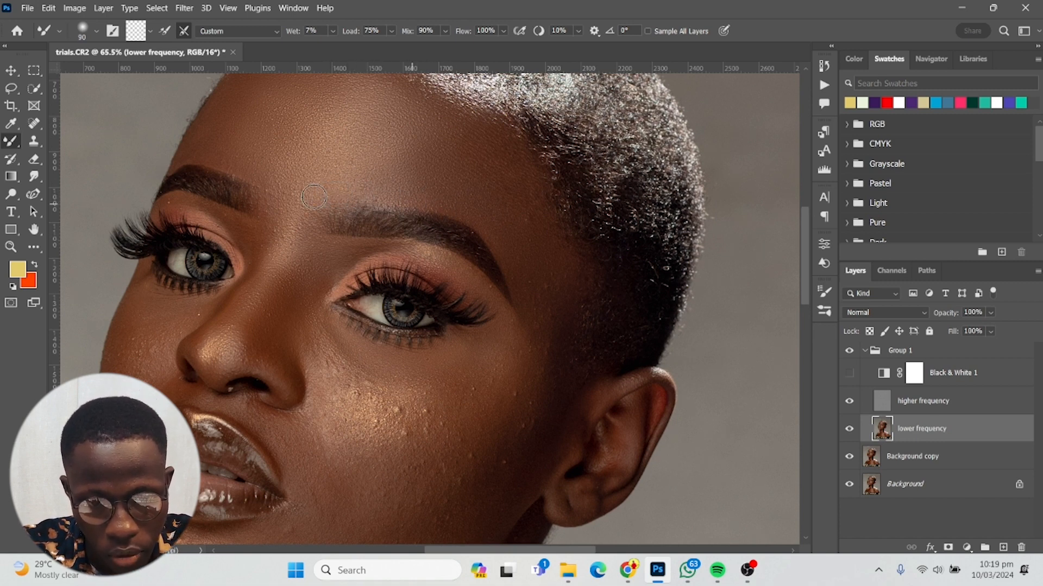
key("bracketright")
scroll(312, 199, "up", 1)
scroll(311, 199, "up", 4)
key("bracketright")
key("bracketright")
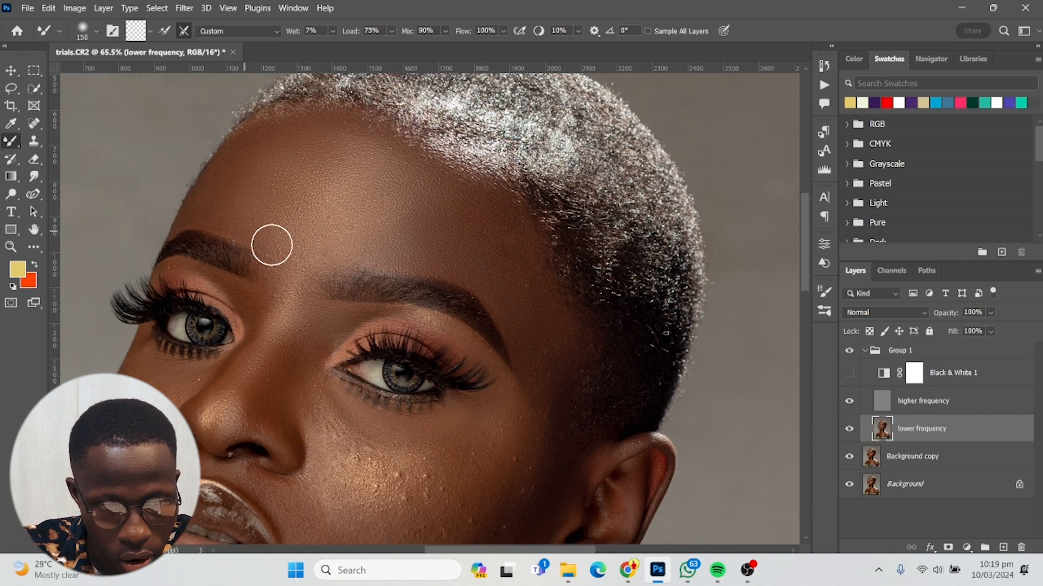
Blend the inner eye corner beside the nose and the far cheek, using brush sizes from 90 to 125.
key("bracketleft")
key("bracketleft")
key("bracketleft")
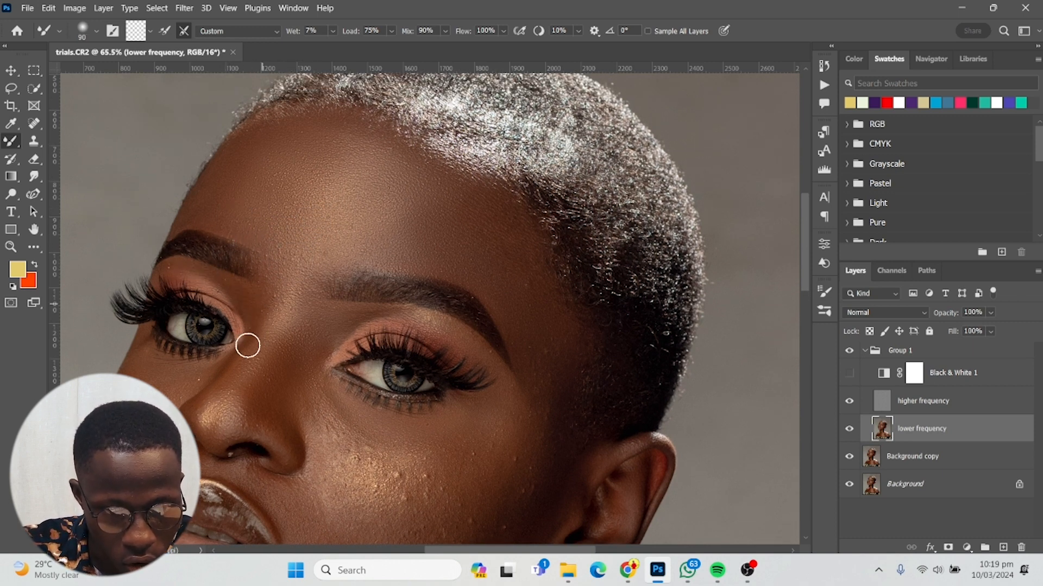
scroll(156, 377, "down", 6)
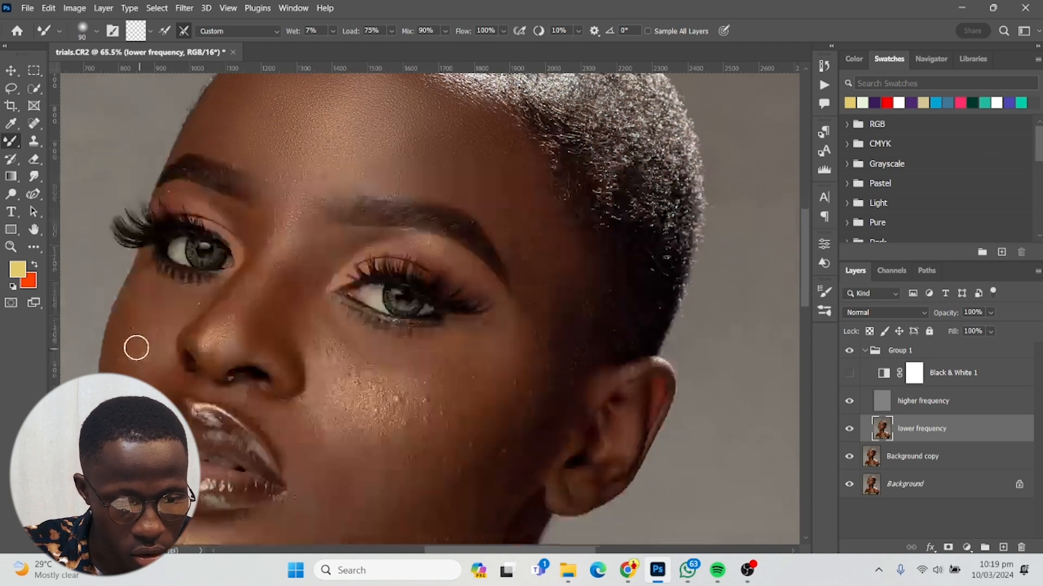
key("bracketright")
key("bracketright")
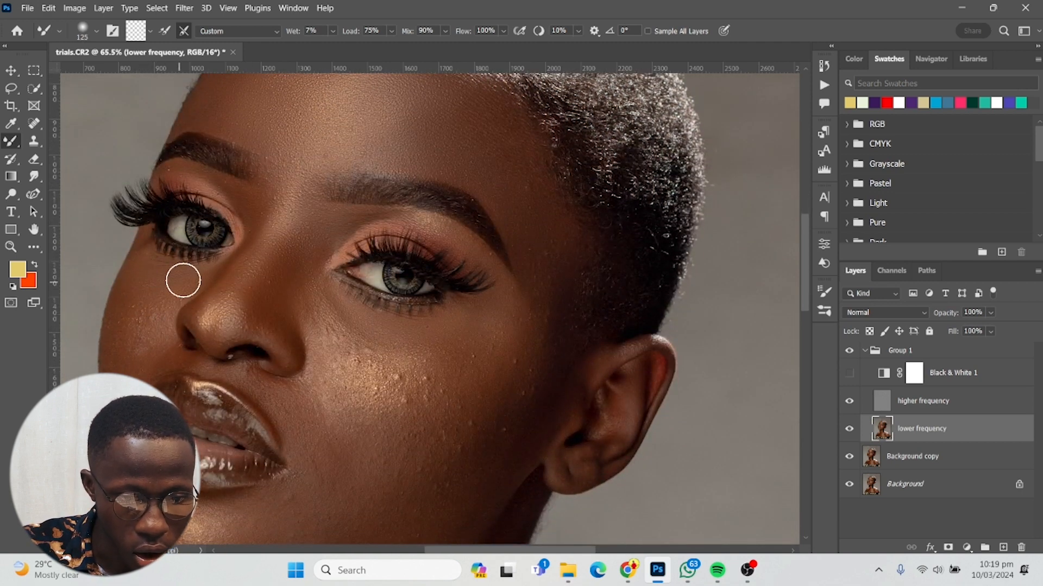
key("bracketleft")
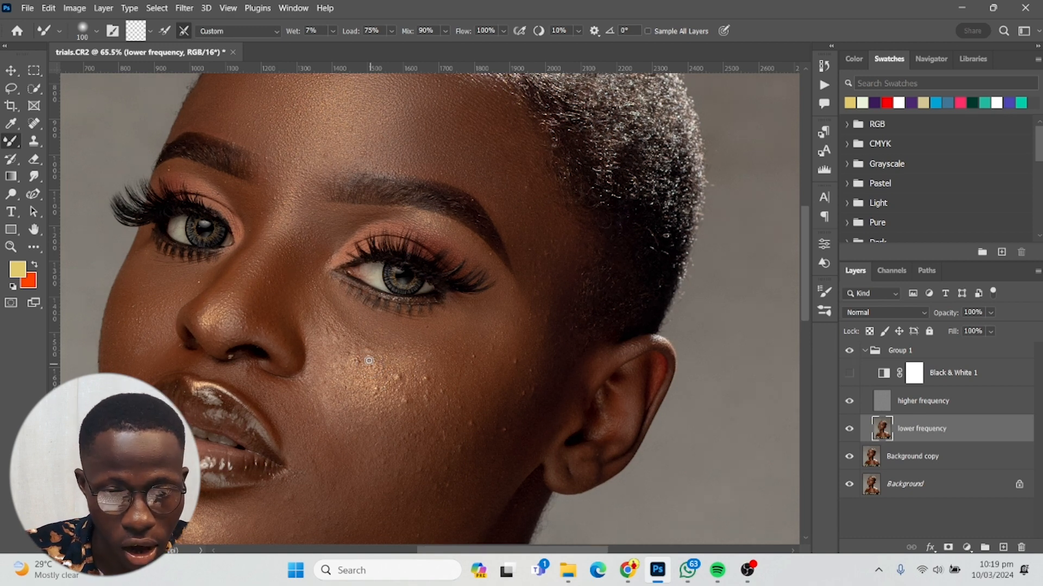
Review the smoothed face, and blend the skin between the nose and mouth corner at brush sizes 100 and 125.
scroll(375, 377, "down", 3)
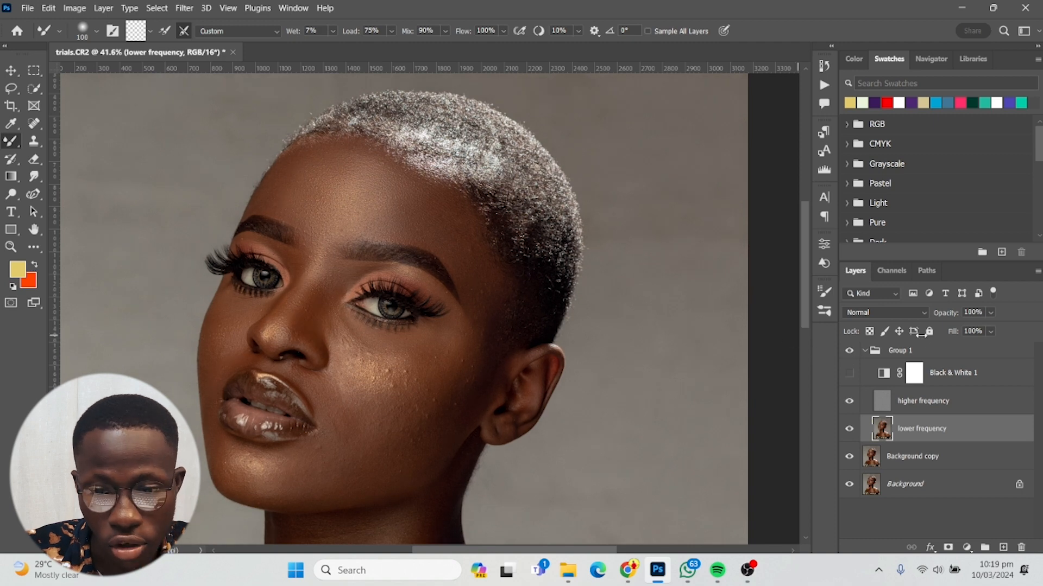
scroll(370, 402, "up", 2)
scroll(341, 361, "up", 1)
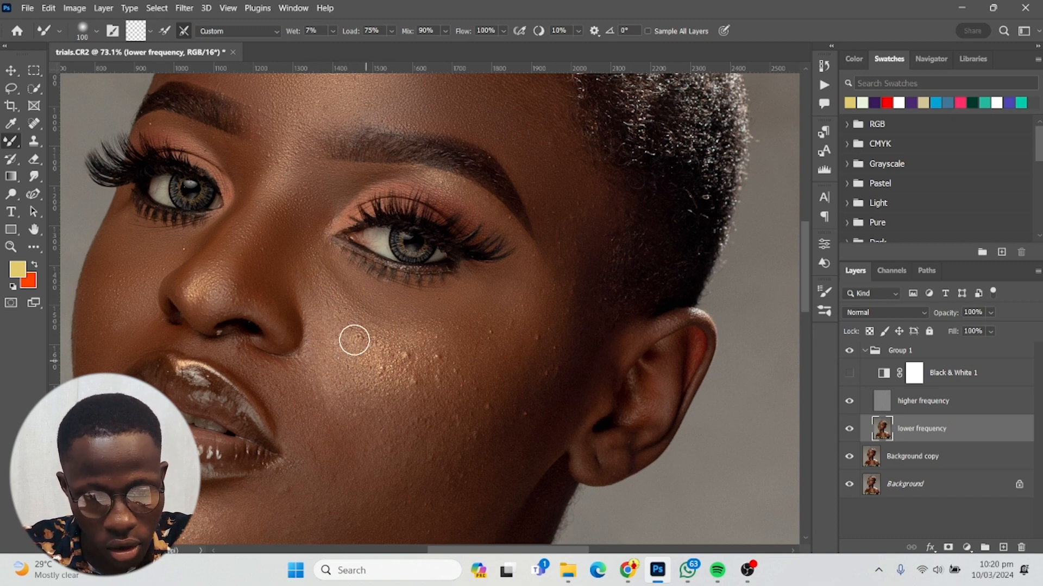
scroll(344, 317, "down", 2)
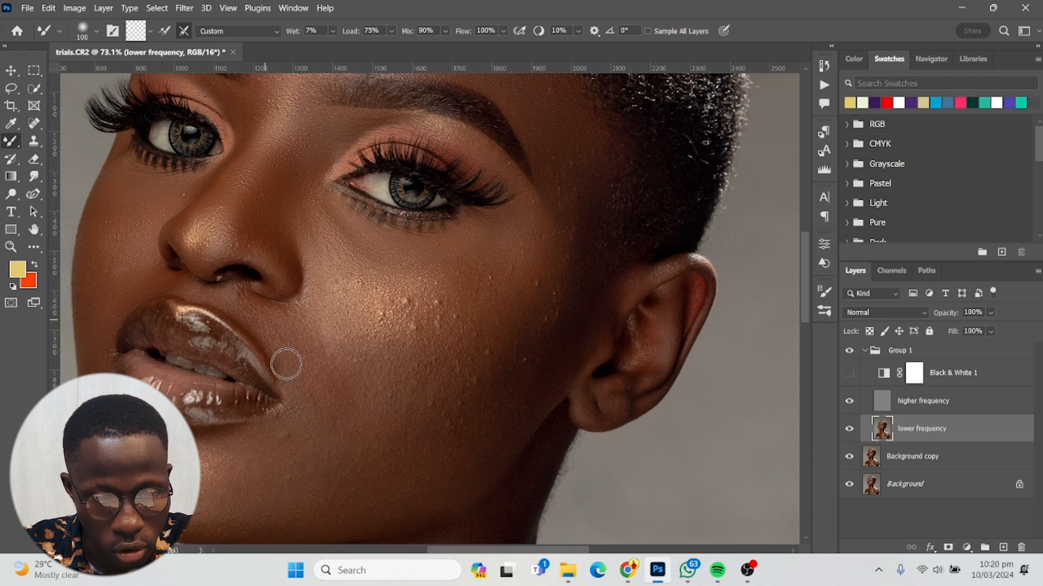
key("bracketright")
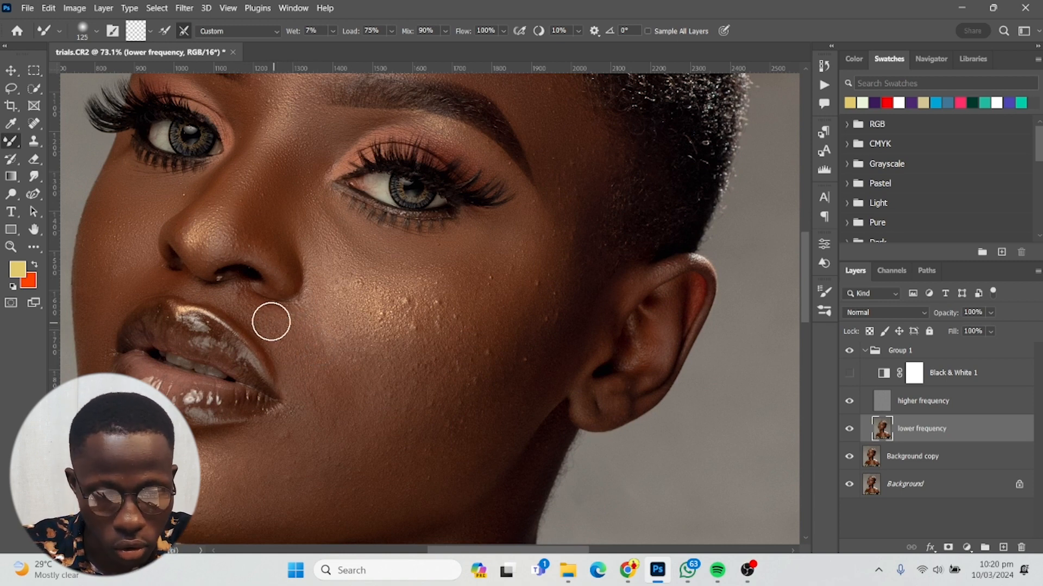
key("bracketleft")
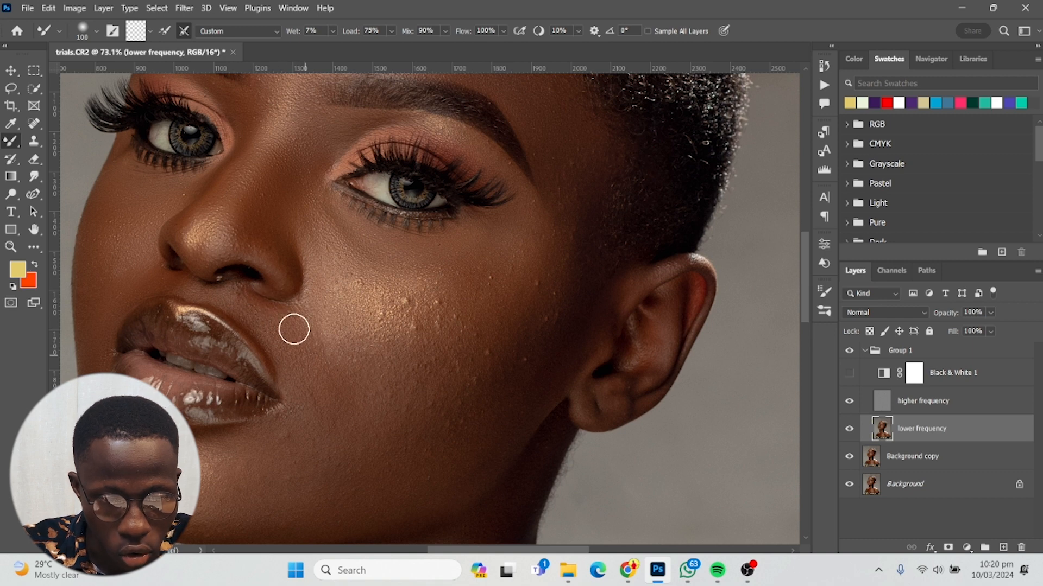
Blend the skin around the near mouth corner, chin and lower cheek with the Mixer Brush at sizes 125 and 150.
scroll(279, 310, "up", 1)
scroll(310, 342, "down", 2)
key("bracketright")
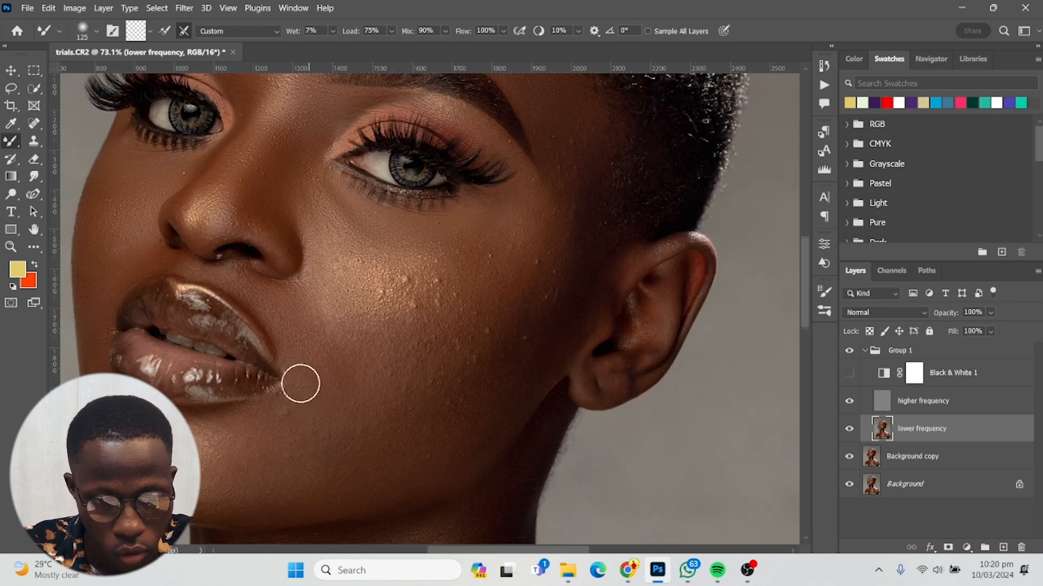
scroll(288, 380, "down", 1)
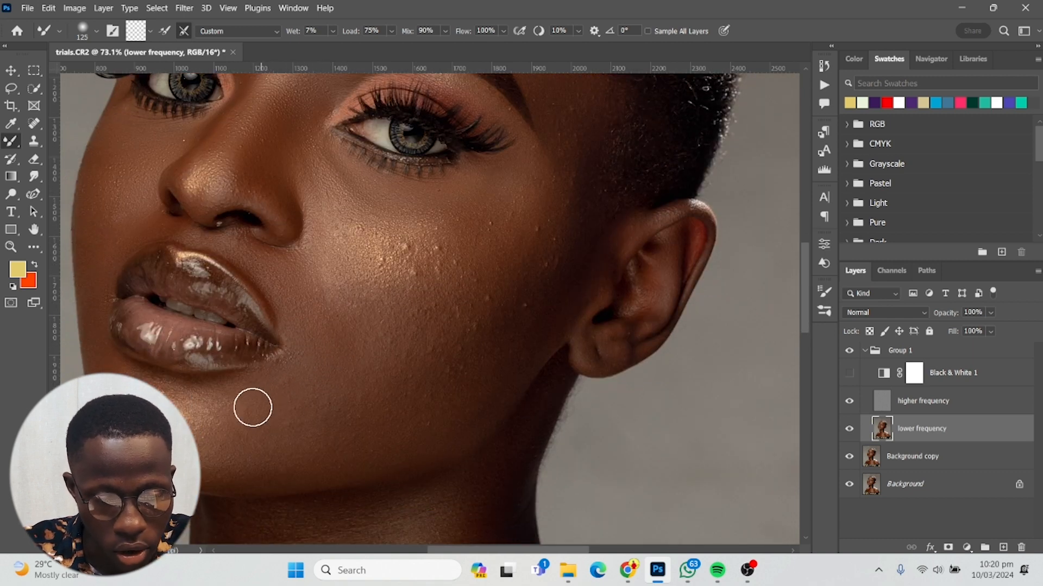
key("bracketright")
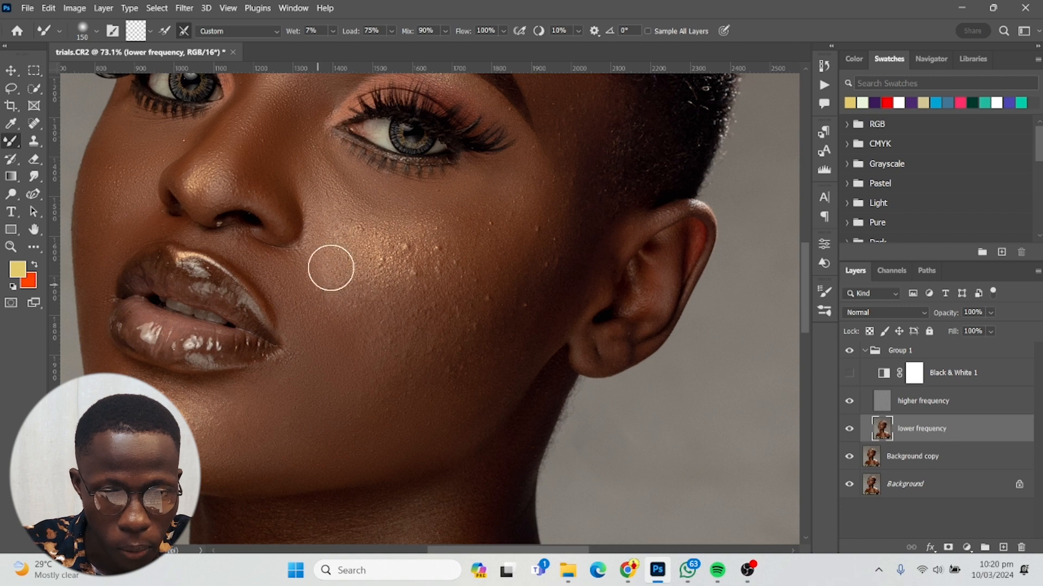
Smooth the near cheek from the temple down to the jaw with the Mixer Brush at size 150.
scroll(551, 255, "up", 3)
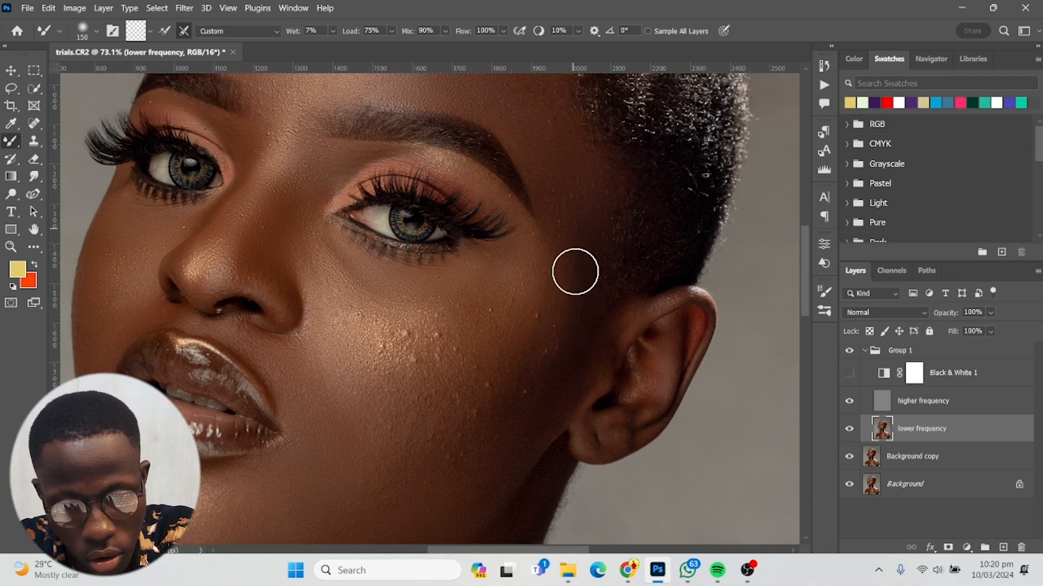
scroll(547, 345, "down", 1)
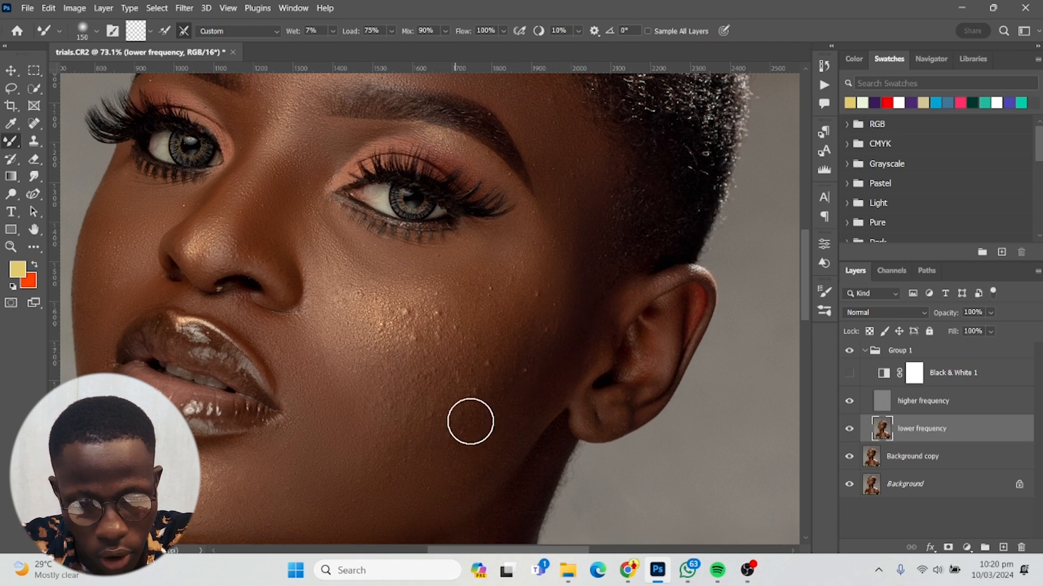
scroll(470, 422, "down", 1)
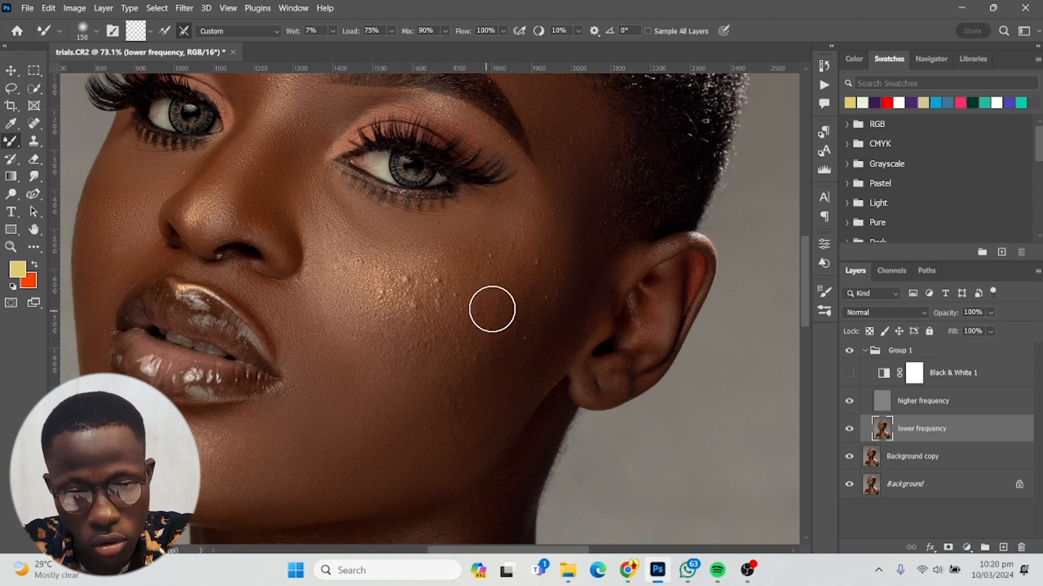
scroll(490, 308, "up", 1)
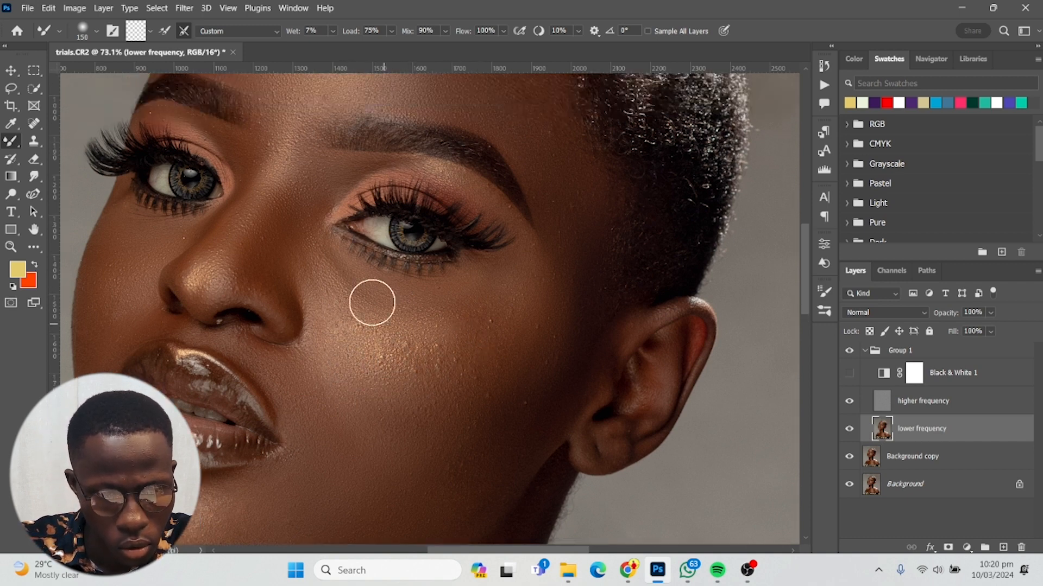
scroll(358, 307, "up", 2)
Blend the skin below the near eye and beside its outer corner with the Mixer Brush at size 125.
key("bracketleft")
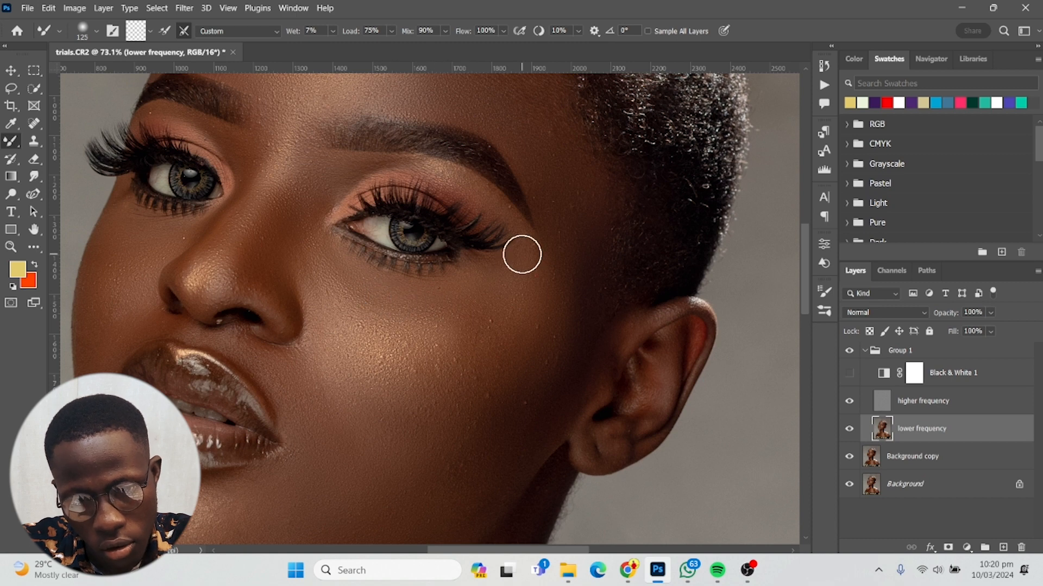
scroll(422, 347, "down", 5)
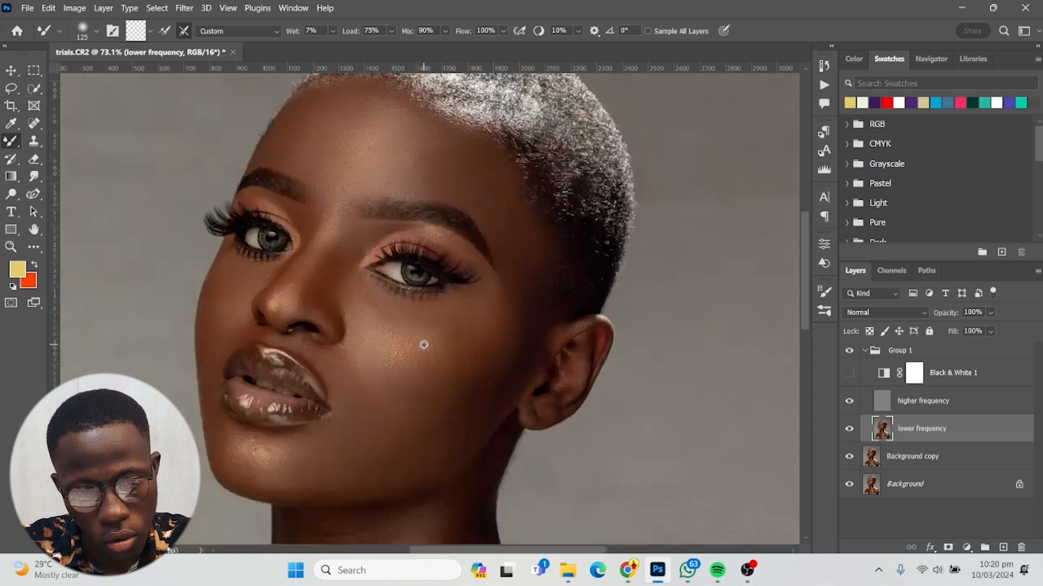
scroll(467, 365, "up", 4)
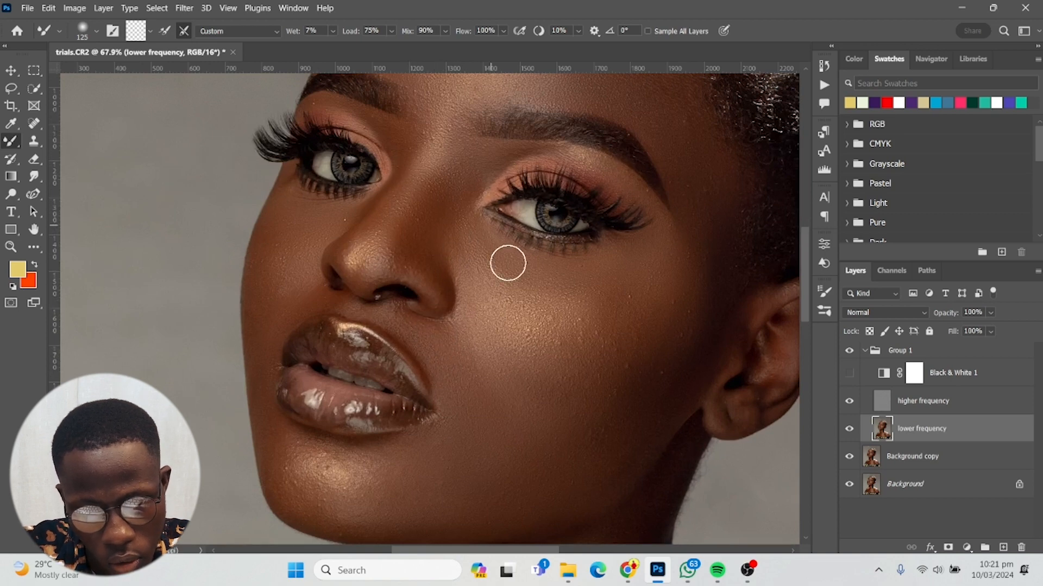
Smooth the far cheek beside the mouth at brush size 125, and the chin at sizes 90 and 150.
left_click_drag(591, 354, 700, 394)
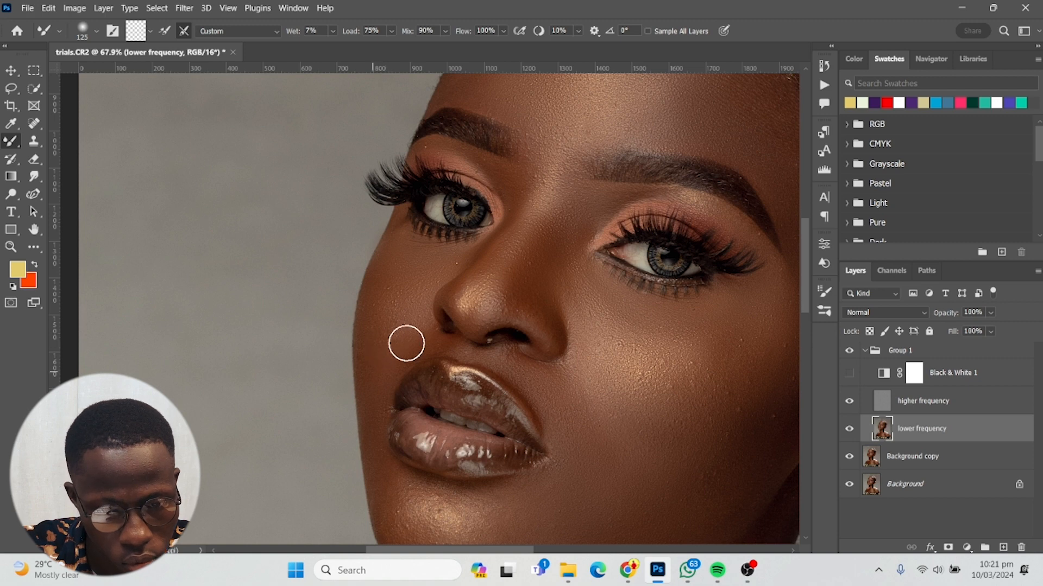
left_click_drag(406, 426, 356, 290)
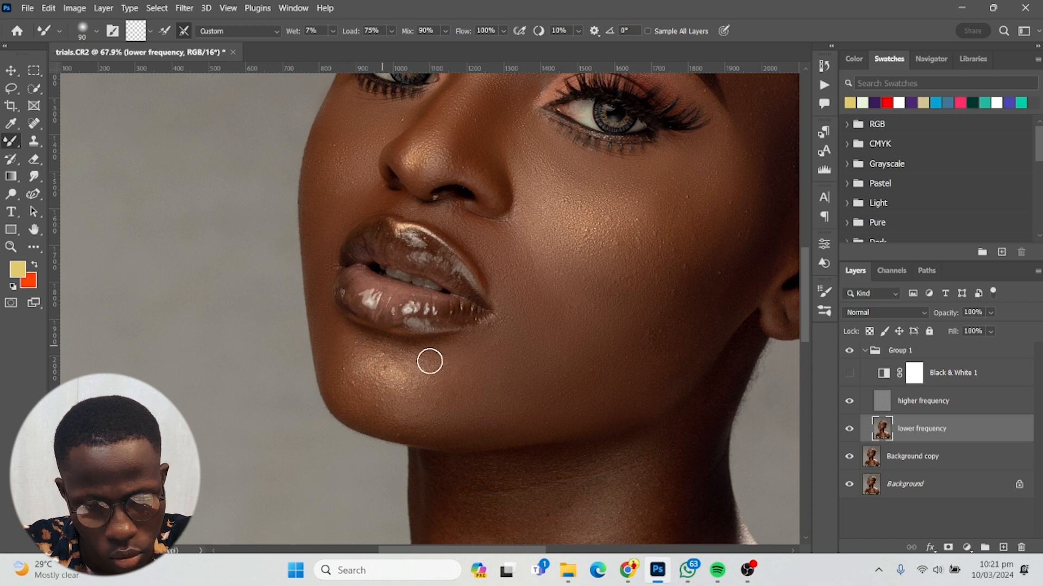
key("bracketright")
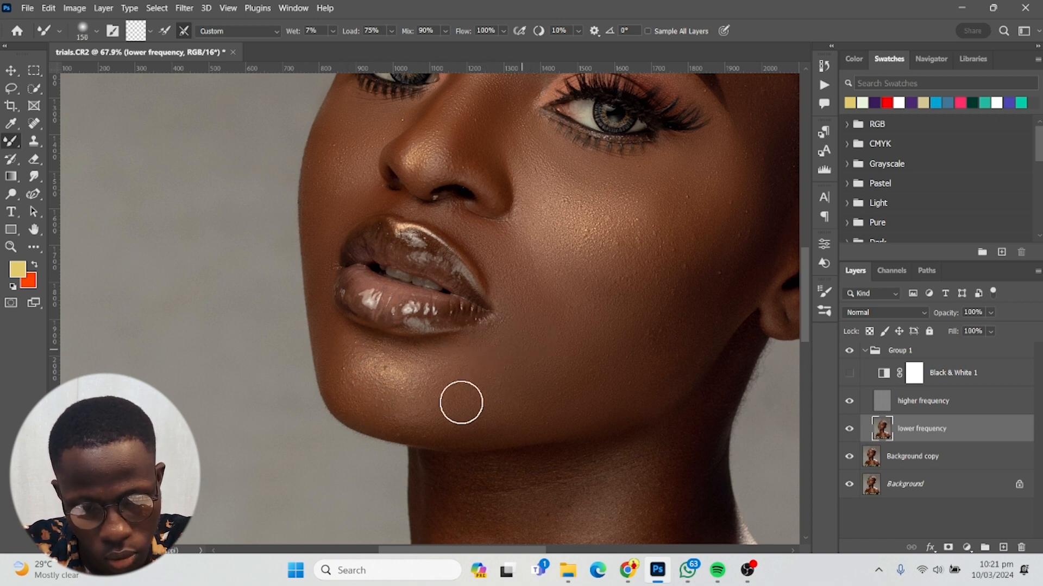
Blend the inner corner of the far eye and the side of the nose with the Mixer Brush at size 90.
scroll(545, 309, "up", 5)
scroll(545, 309, "right", 5)
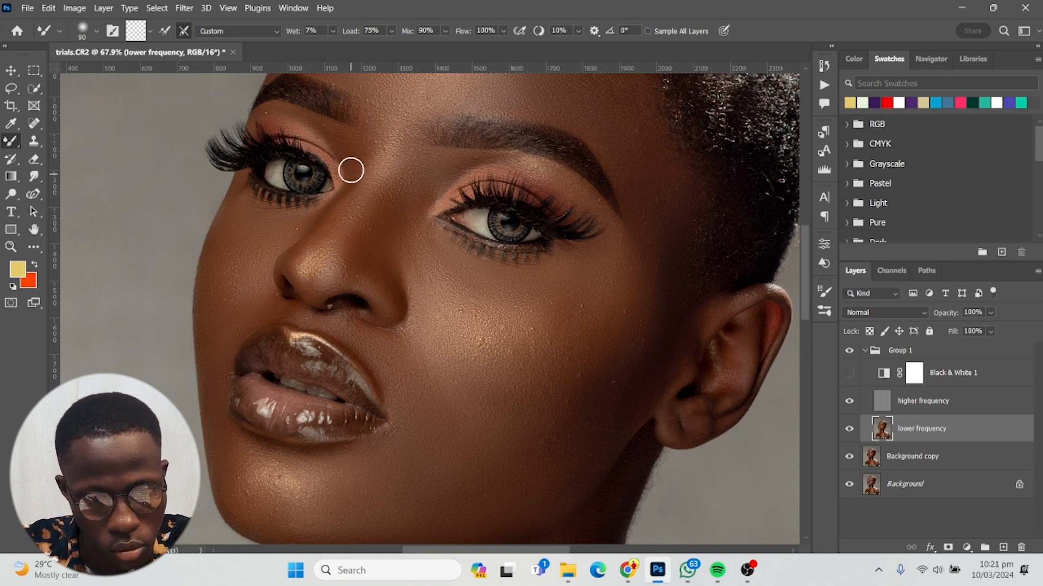
scroll(342, 243, "up", 2)
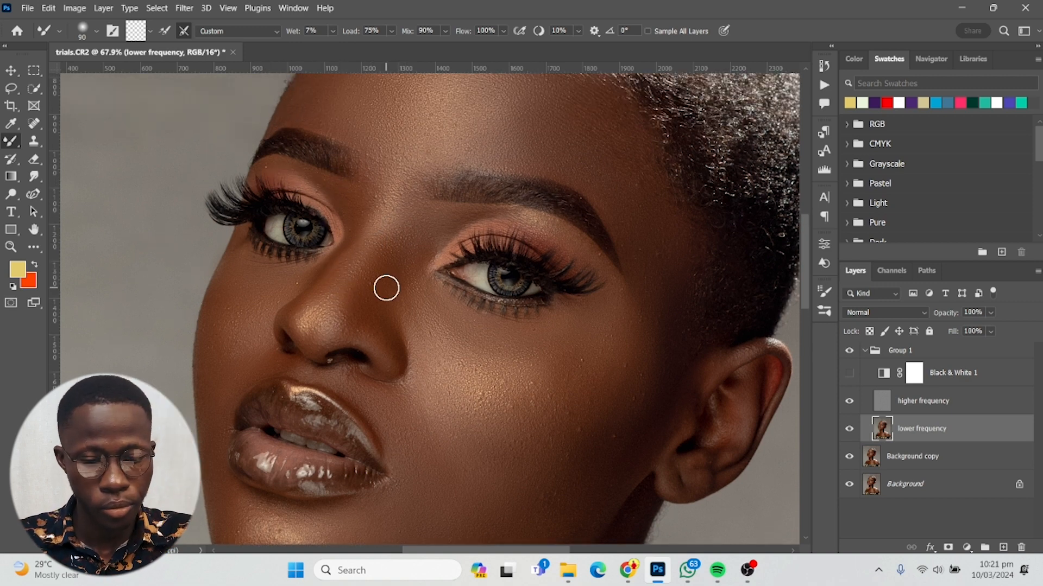
Even out the forehead above and between the eyebrows with the Mixer Brush at size 150.
scroll(386, 288, "down", 3)
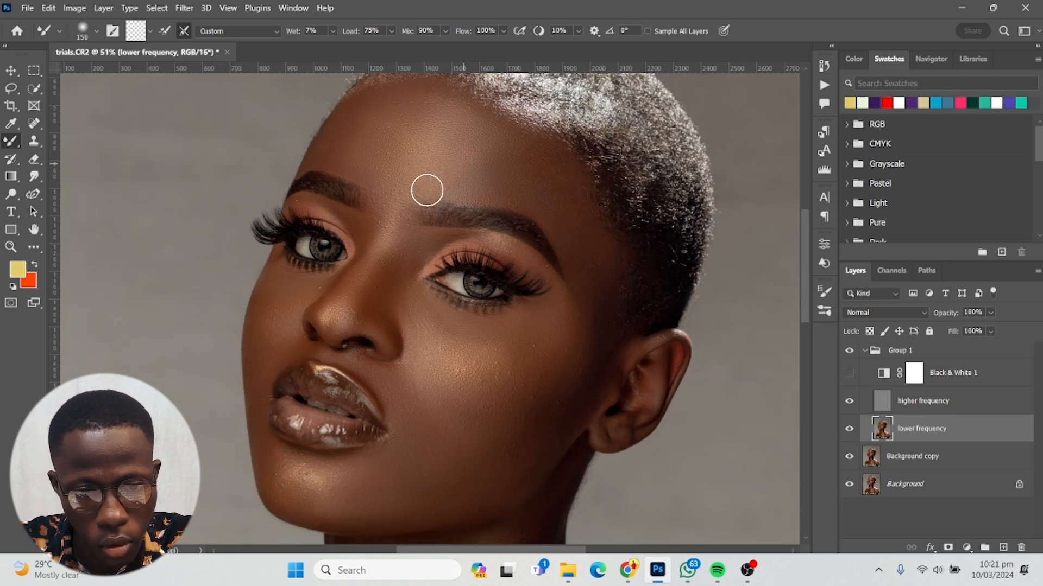
scroll(421, 203, "up", 1)
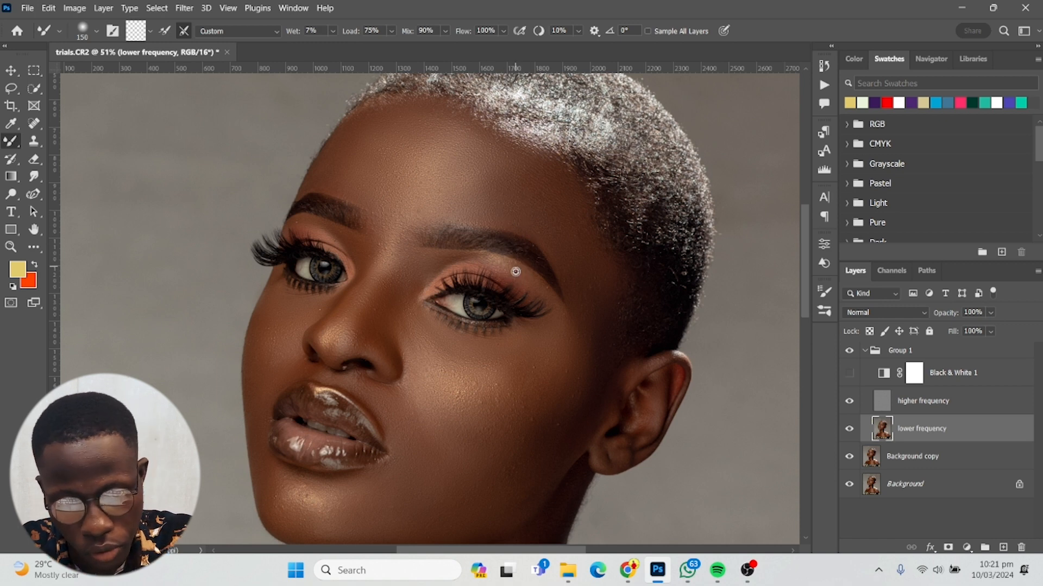
scroll(515, 272, "up", 2)
key("bracketleft")
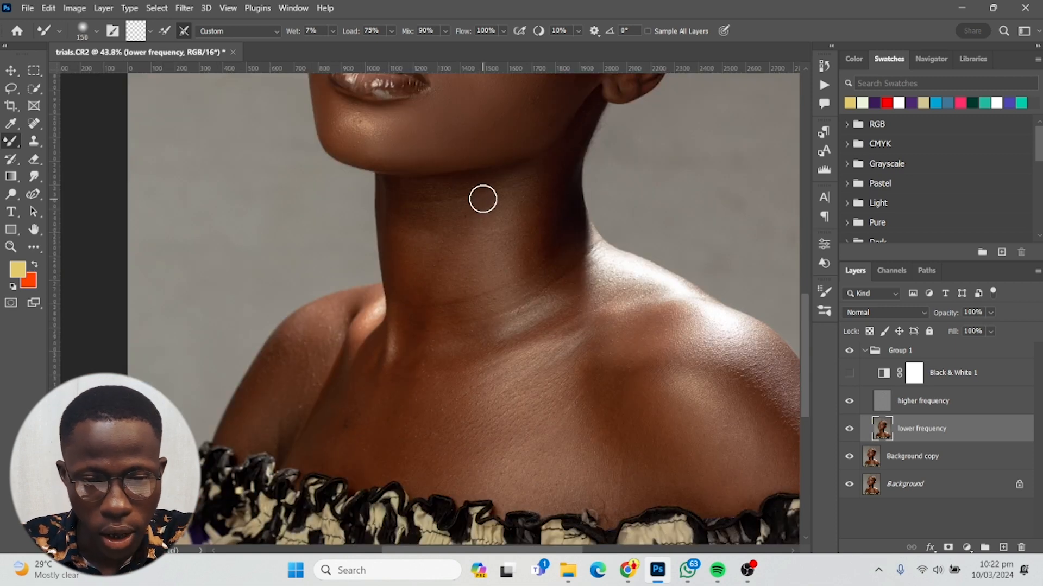
Smooth the neck below the jaw with the Mixer Brush enlarged to size 200.
key("bracketright")
key("bracketright")
key("bracketright")
key("bracketright")
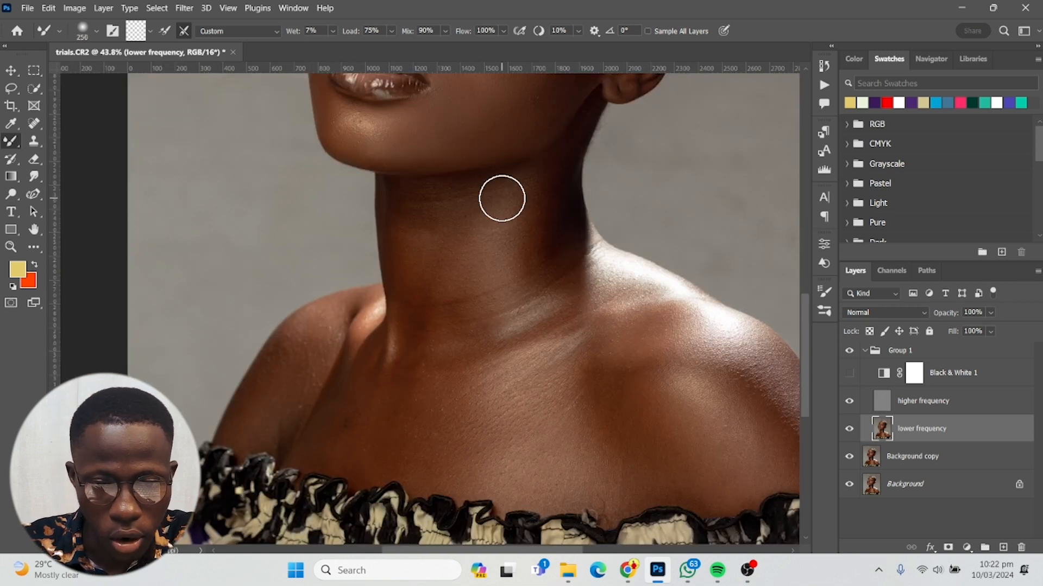
key("bracketleft")
key("bracketleft")
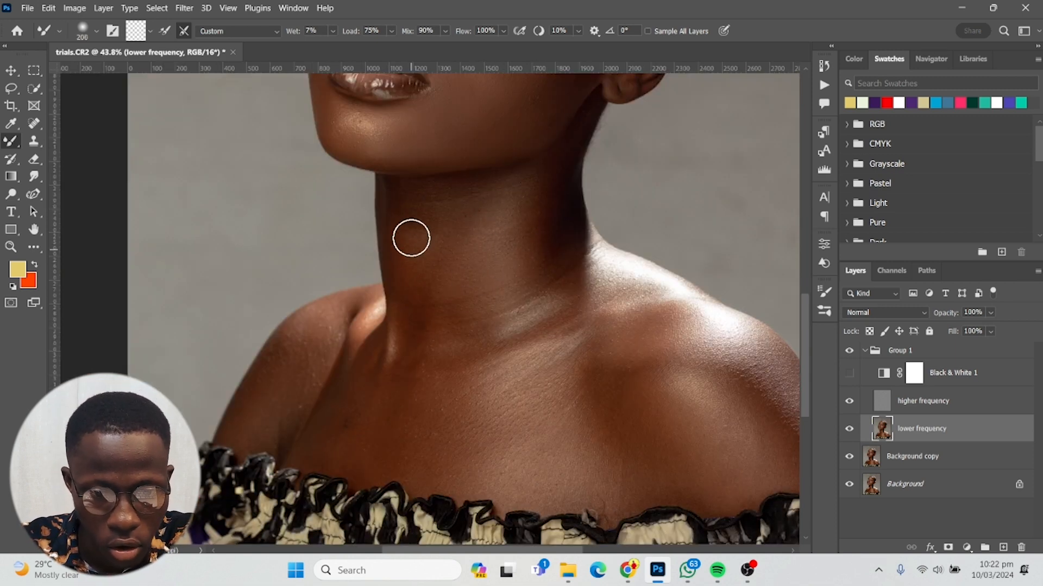
Blend the near shoulder, collarbone and upper chest with the Mixer Brush at sizes 250 and 300.
mouse_move(582, 289)
left_mouse_down()
mouse_move(430, 223)
mouse_move(381, 248)
mouse_move(367, 237)
mouse_move(350, 258)
mouse_move(438, 235)
mouse_move(458, 213)
mouse_move(456, 263)
mouse_move(495, 246)
mouse_move(581, 265)
mouse_move(667, 363)
mouse_move(698, 419)
mouse_move(669, 395)
mouse_move(639, 298)
mouse_move(628, 326)
mouse_move(577, 298)
mouse_move(537, 328)
mouse_move(497, 313)
mouse_move(545, 351)
mouse_move(515, 391)
mouse_move(518, 413)
mouse_move(641, 398)
mouse_move(634, 341)
left_mouse_up()
key("bracketright")
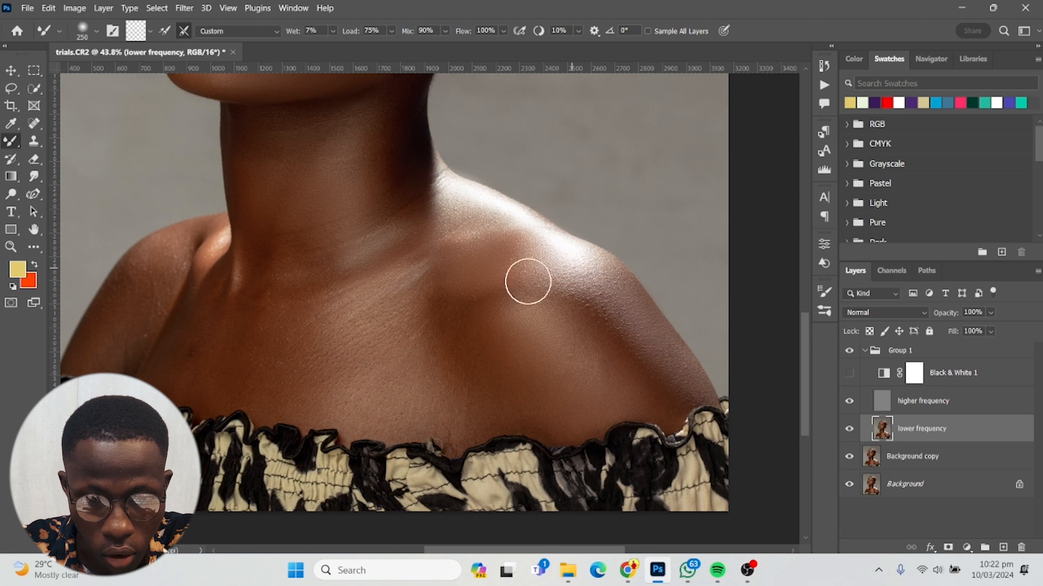
mouse_move(528, 282)
left_mouse_down()
mouse_move(504, 291)
mouse_move(453, 218)
left_mouse_up()
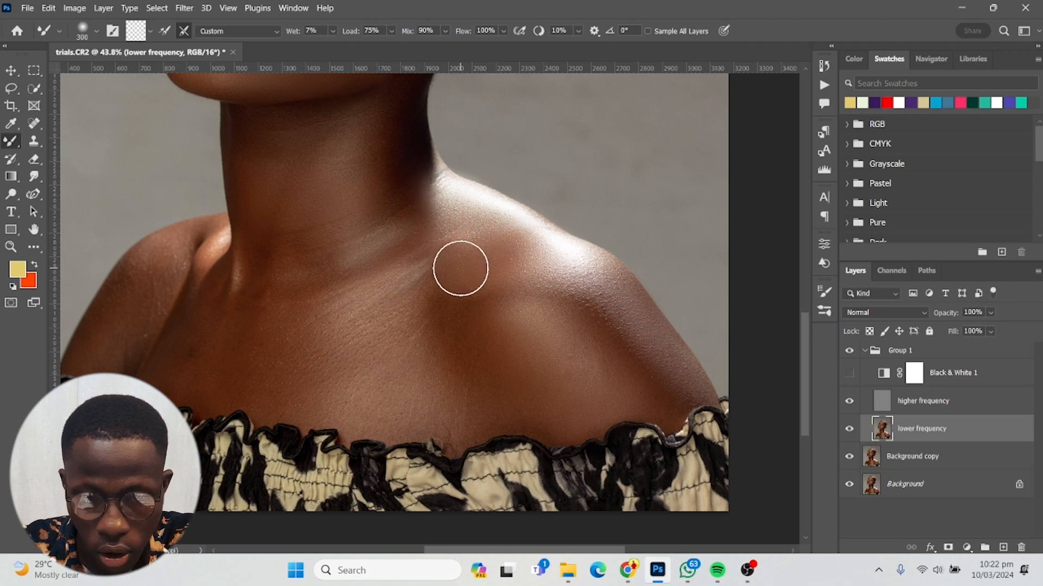
key("bracketright")
key("bracketright")
key("bracketleft")
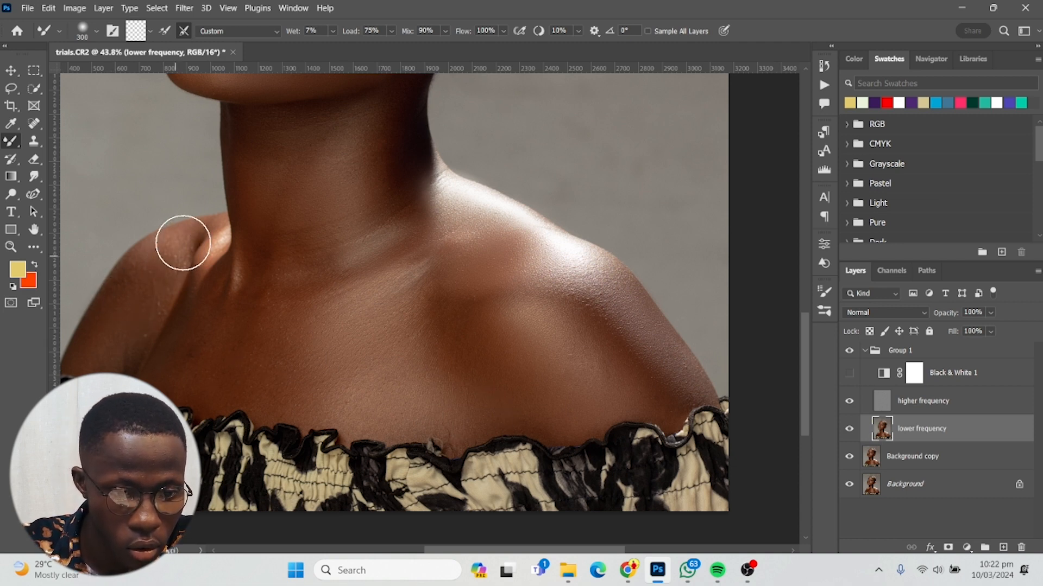
Smooth the far shoulder, the chest and the front of the neck with the Mixer Brush at size 300.
key("bracketleft")
key("bracketleft")
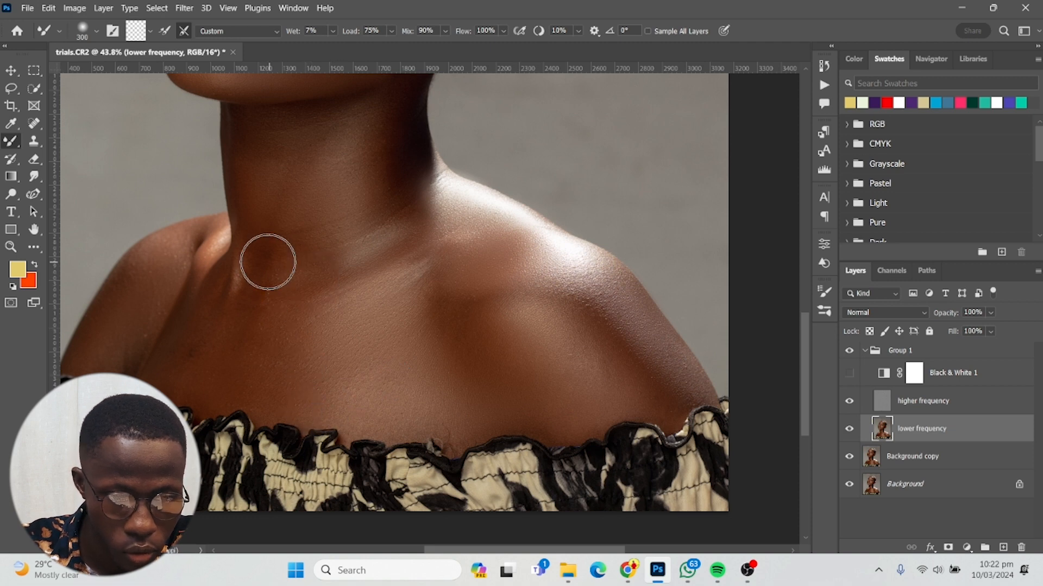
scroll(413, 228, "up", 1)
key("bracketright")
key("bracketright")
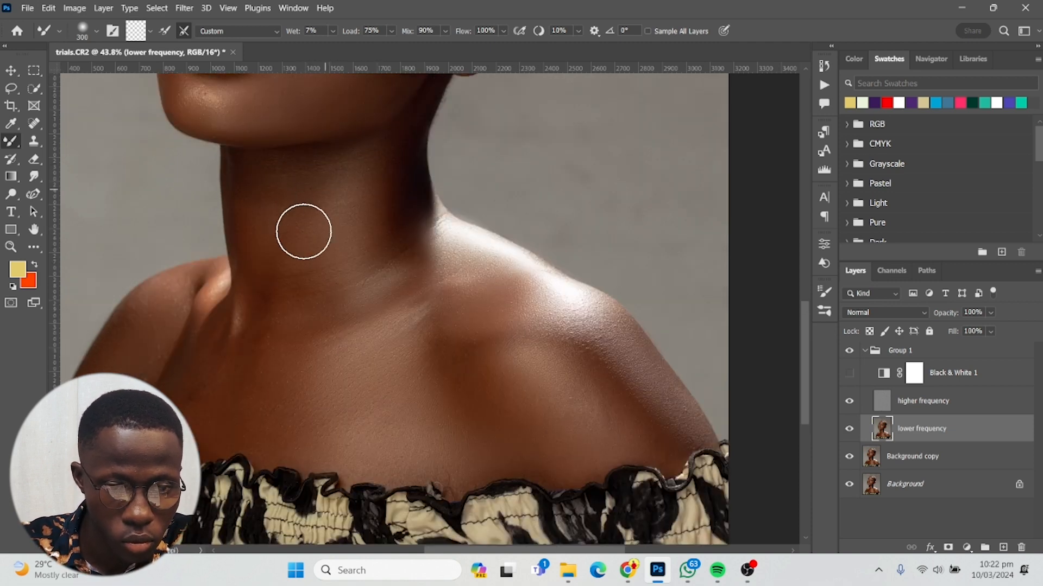
Blend the far collarbone highlight at brush size 175, and the near shoulder and chest at size 250.
key("bracketleft")
key("bracketleft")
key("bracketleft")
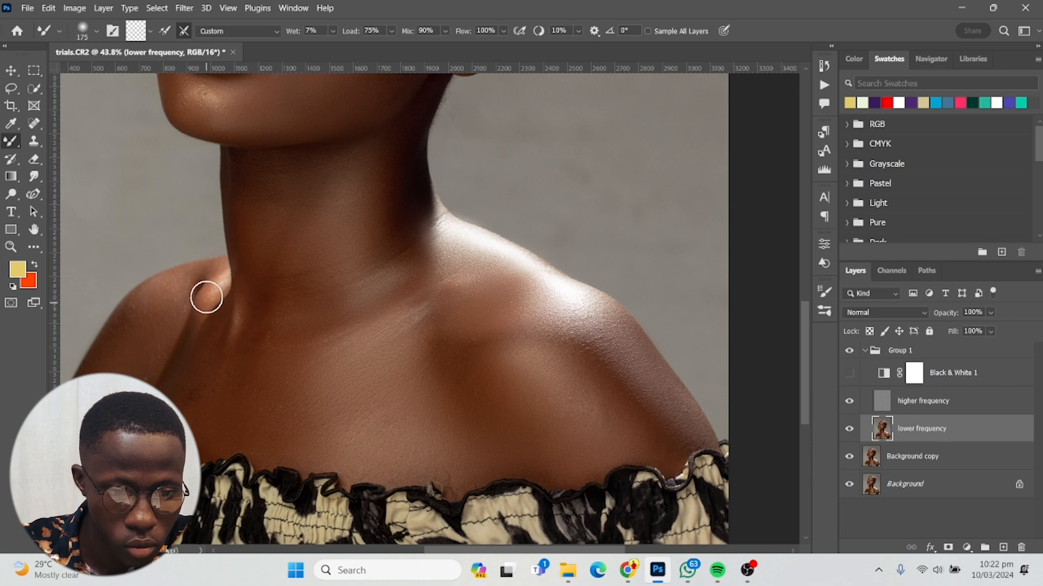
key("bracketright")
key("bracketright")
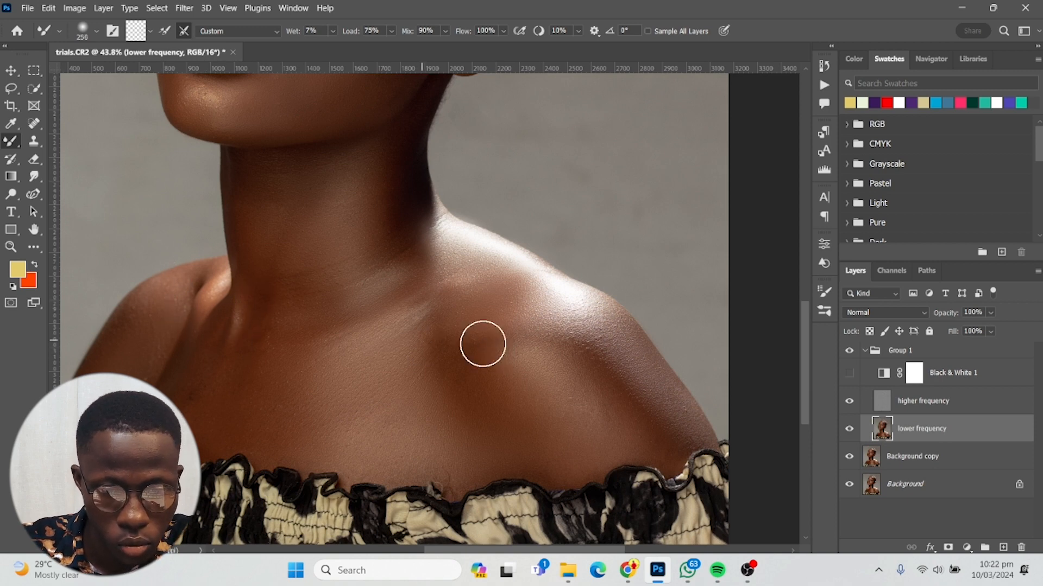
left_click_drag(547, 328, 565, 358)
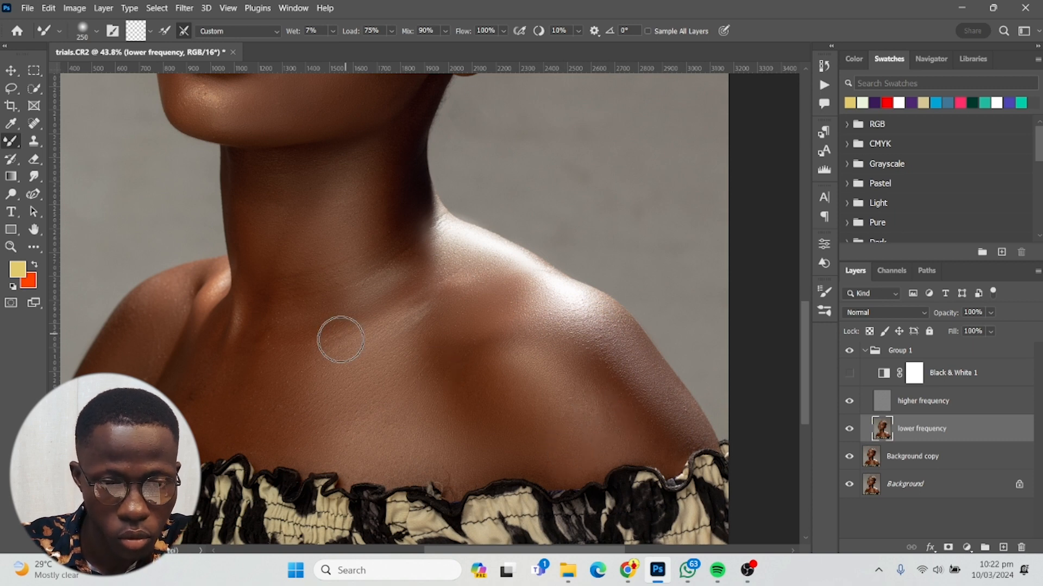
Blend the skin directly below the lower lip on the chin with the Mixer Brush at sizes 90 and 100.
scroll(337, 331, "up", 8)
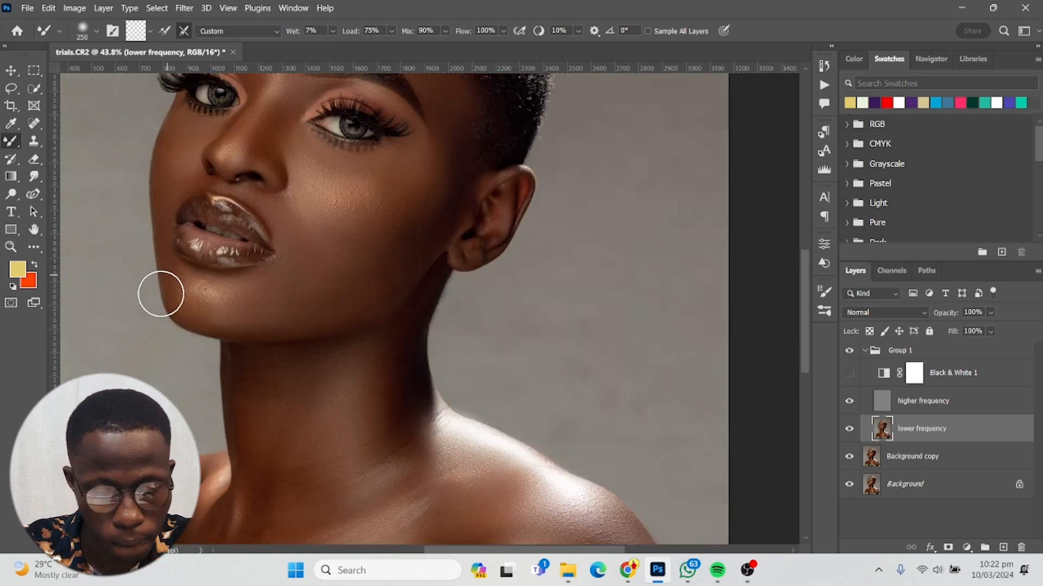
scroll(158, 291, "up", 5)
key("bracketleft")
key("bracketleft")
key("bracketleft")
key("bracketleft")
key("bracketleft")
key("bracketleft")
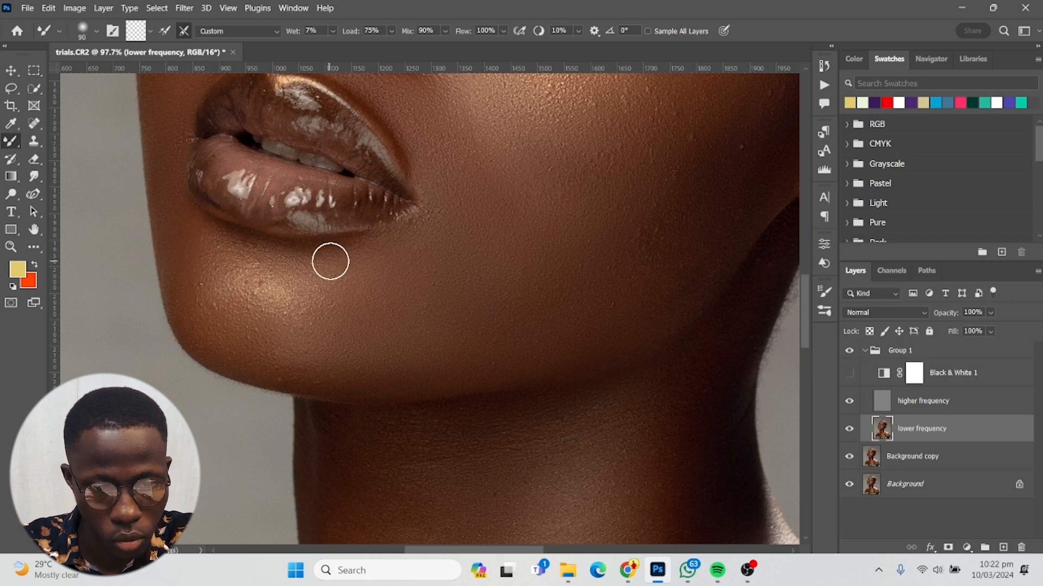
key("bracketright")
key("bracketright")
key("bracketright")
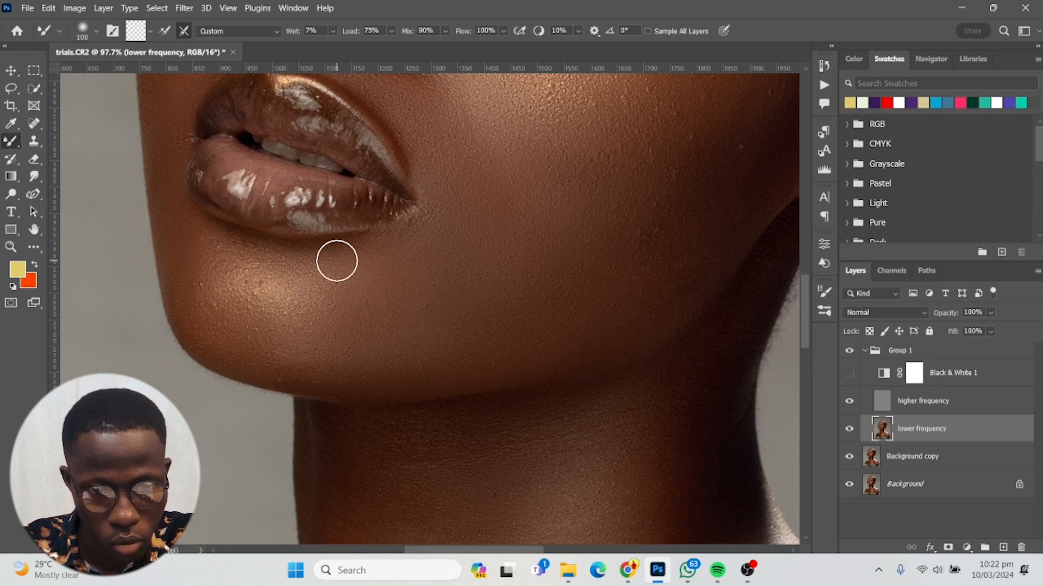
Smooth the chin edge and the lower near cheek with the Mixer Brush at size 150.
scroll(445, 330, "down", 2)
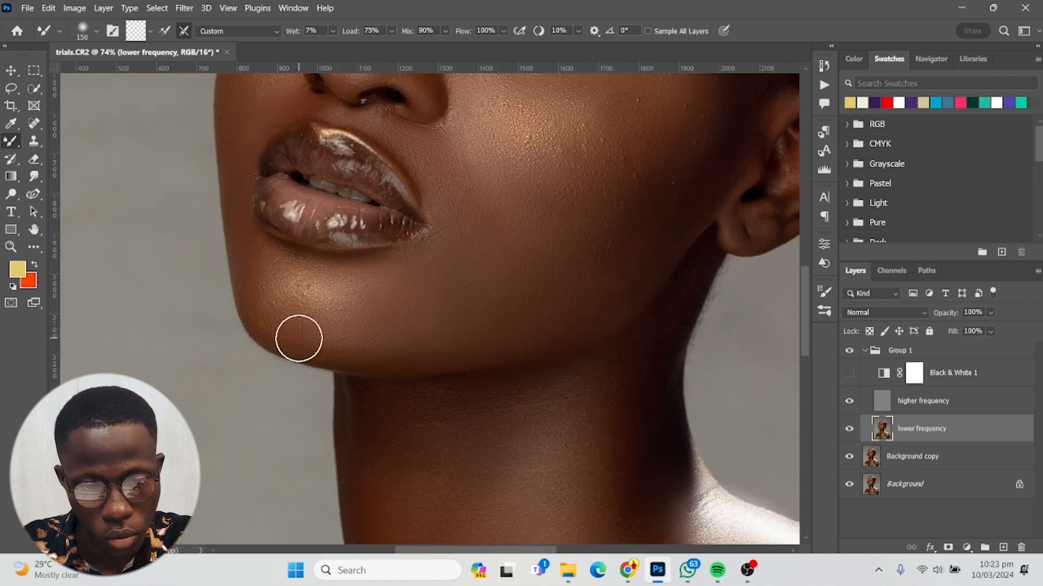
scroll(438, 304, "down", 1)
left_click_drag(488, 293, 504, 395)
left_click_drag(528, 234, 409, 302)
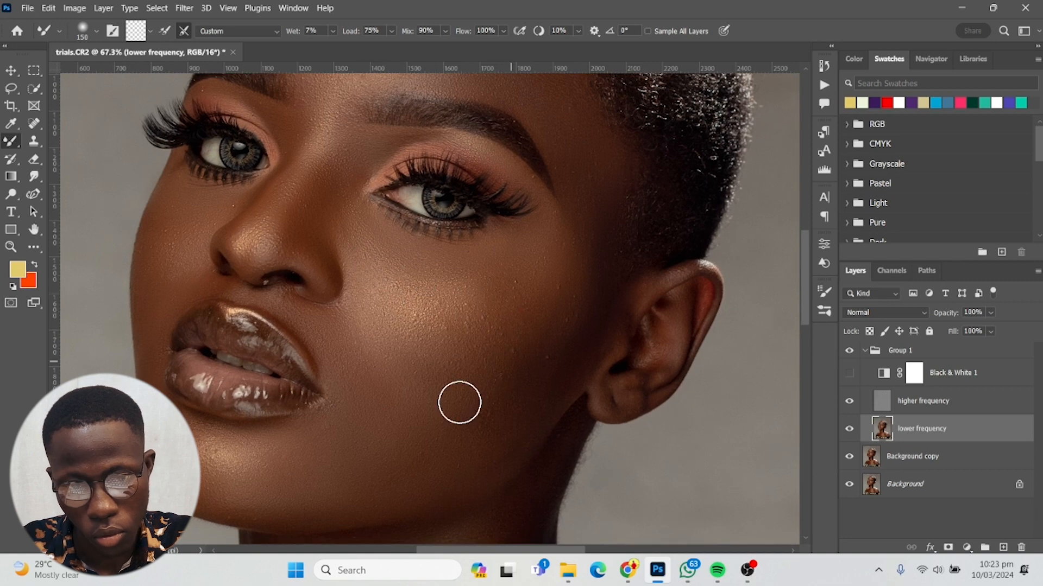
Touch up the skin between the nose and the near eye at brush size 150, and check the whole face.
scroll(434, 374, "down", 4)
left_click_drag(387, 330, 501, 373)
scroll(501, 373, "up", 2)
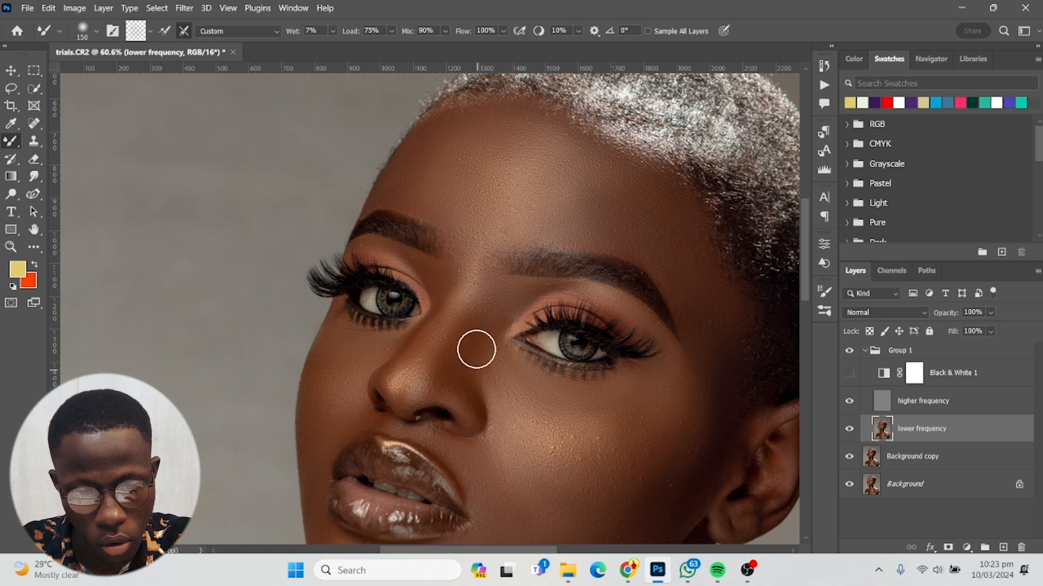
scroll(470, 304, "down", 4)
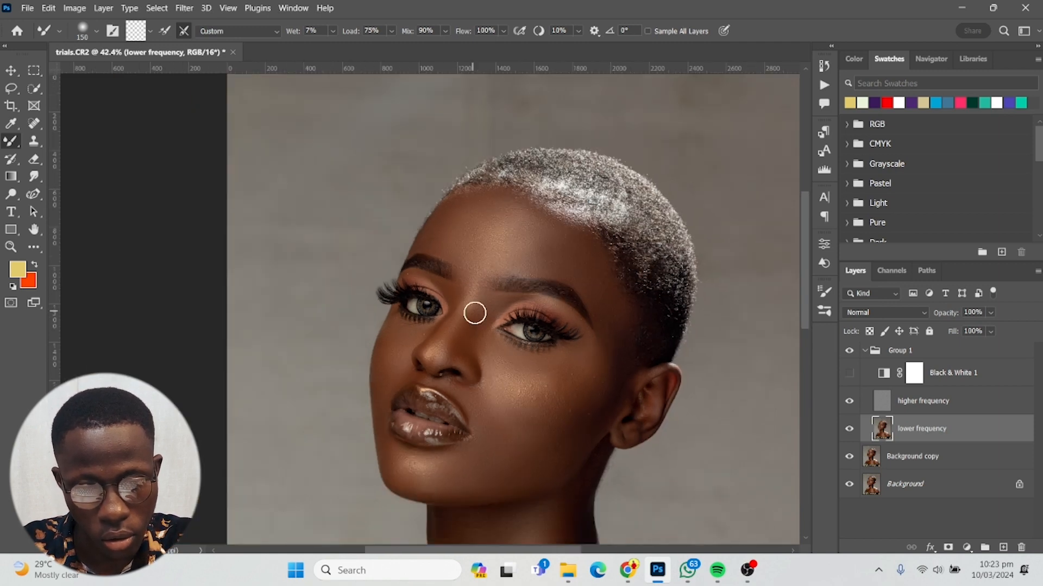
Toggle the visibility of Group 1 to compare the portrait before and after the skin smoothing.
left_click(849, 352)
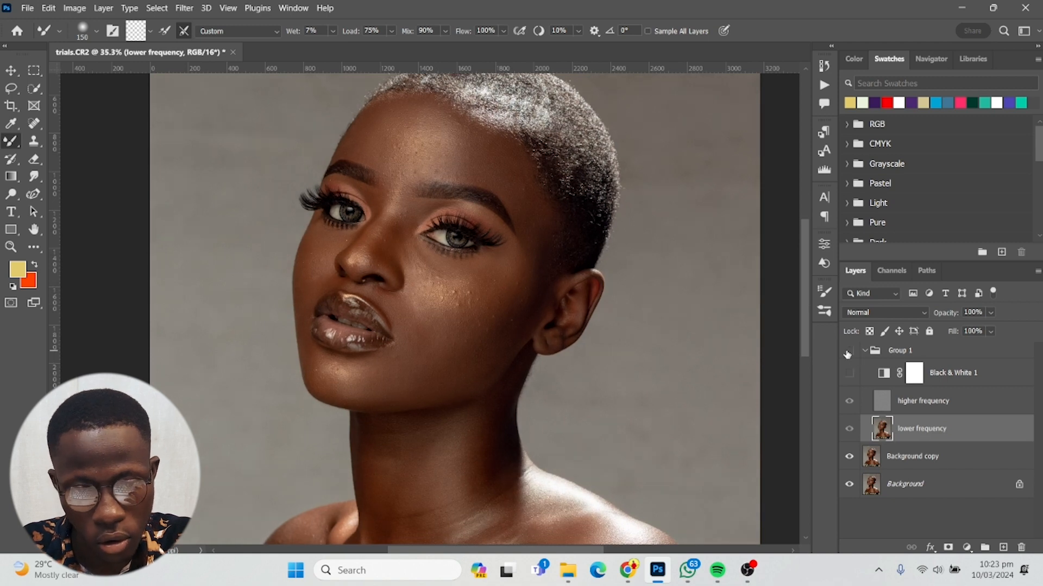
left_click(847, 352)
left_click(848, 352)
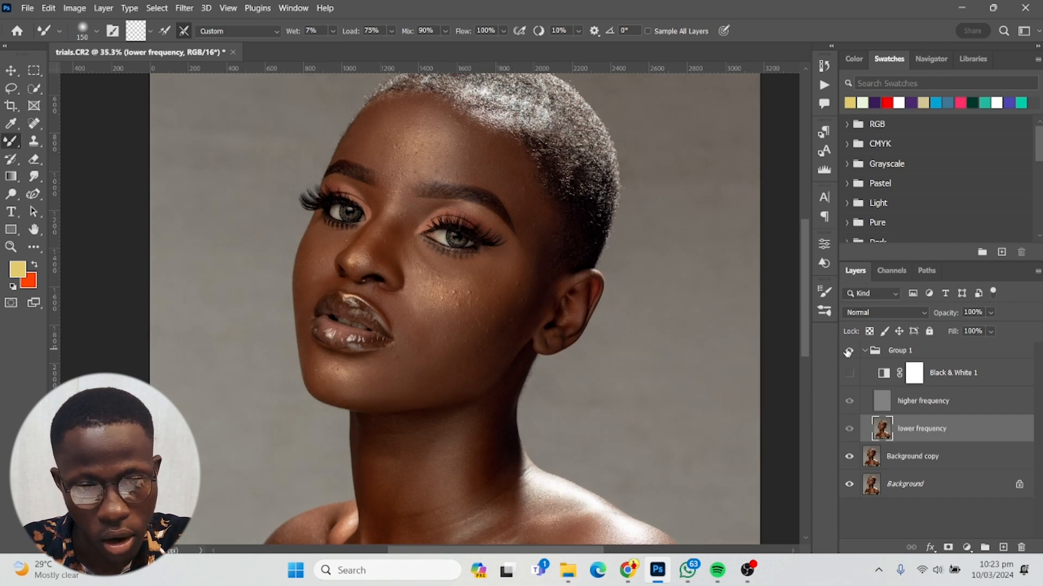
left_click(848, 352)
left_click(848, 352)
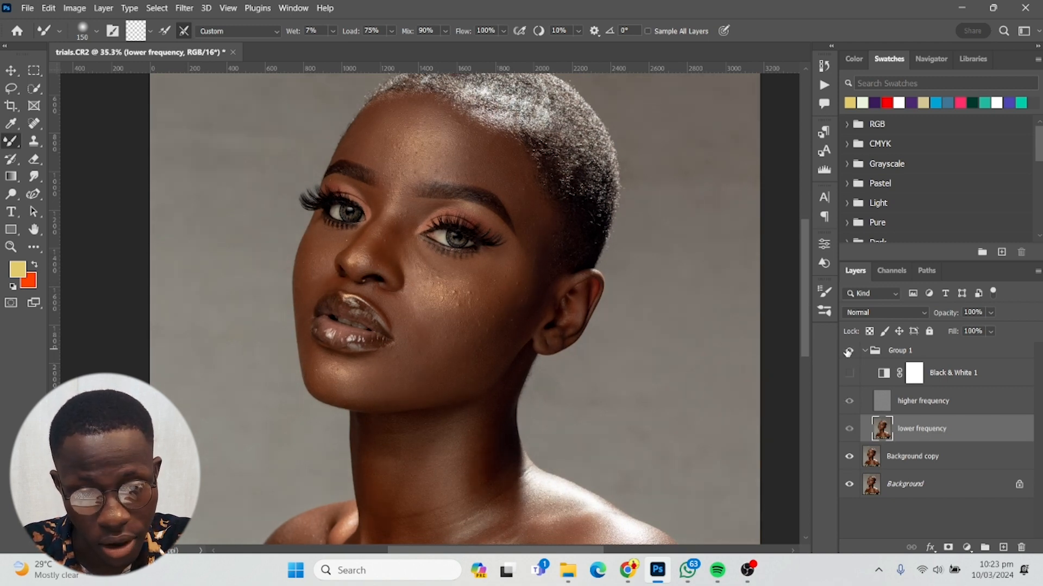
left_click(847, 352)
scroll(483, 383, "down", 2)
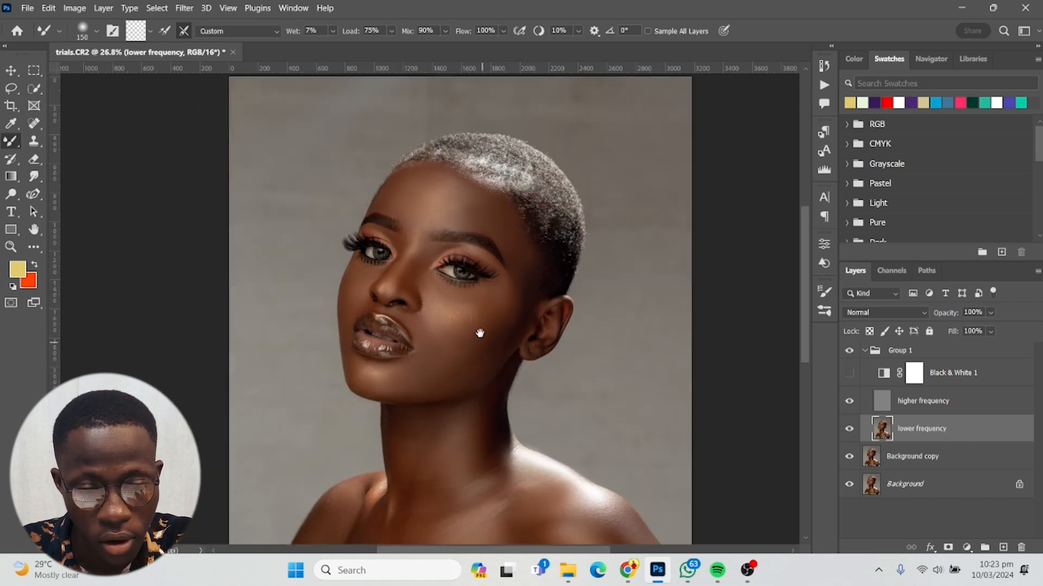
left_click_drag(481, 333, 500, 291)
Touch up the skin of the near cheek below the eye with the Mixer Brush at size 150.
scroll(478, 285, "up", 4)
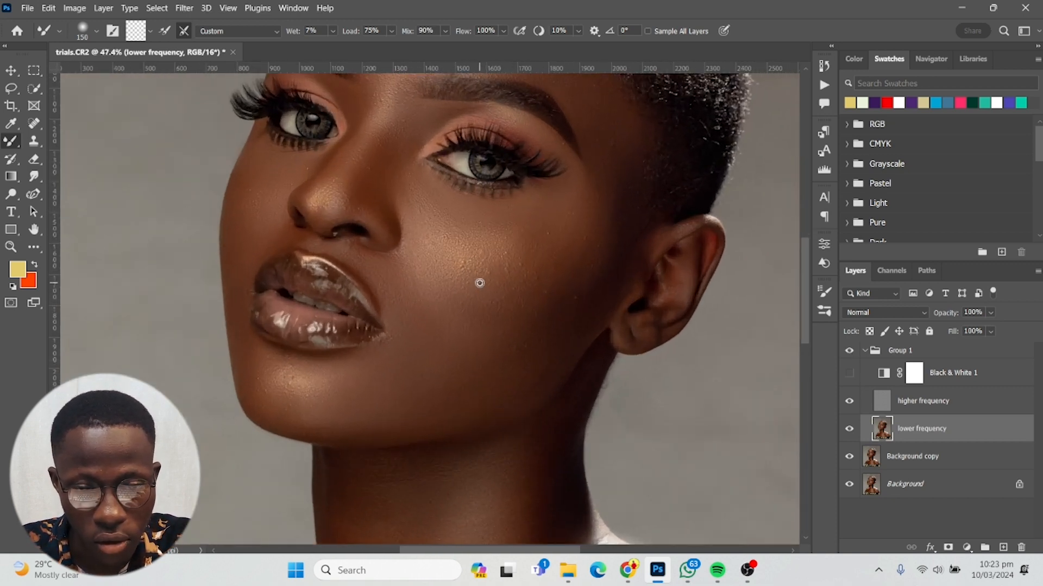
scroll(478, 281, "up", 3)
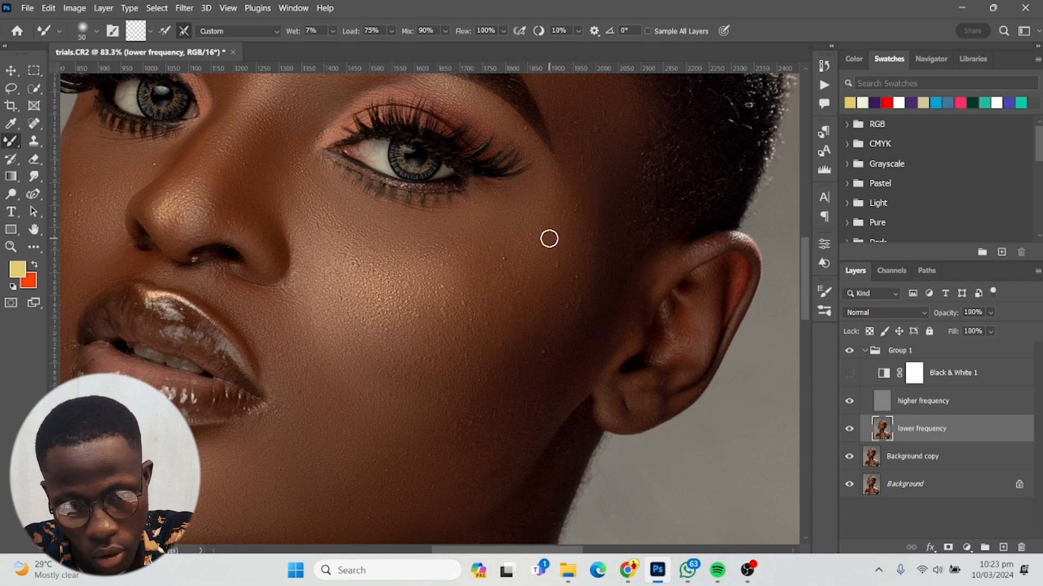
key("bracketright")
key("bracketright")
key("bracketright")
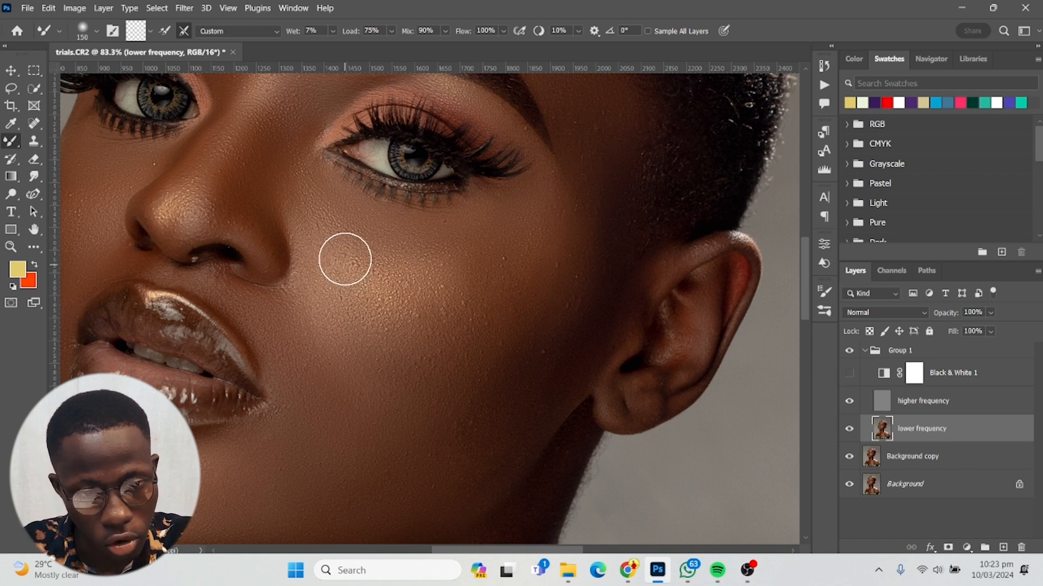
scroll(221, 263, "down", 1)
scroll(221, 263, "down", 3)
left_click_drag(174, 261, 302, 270)
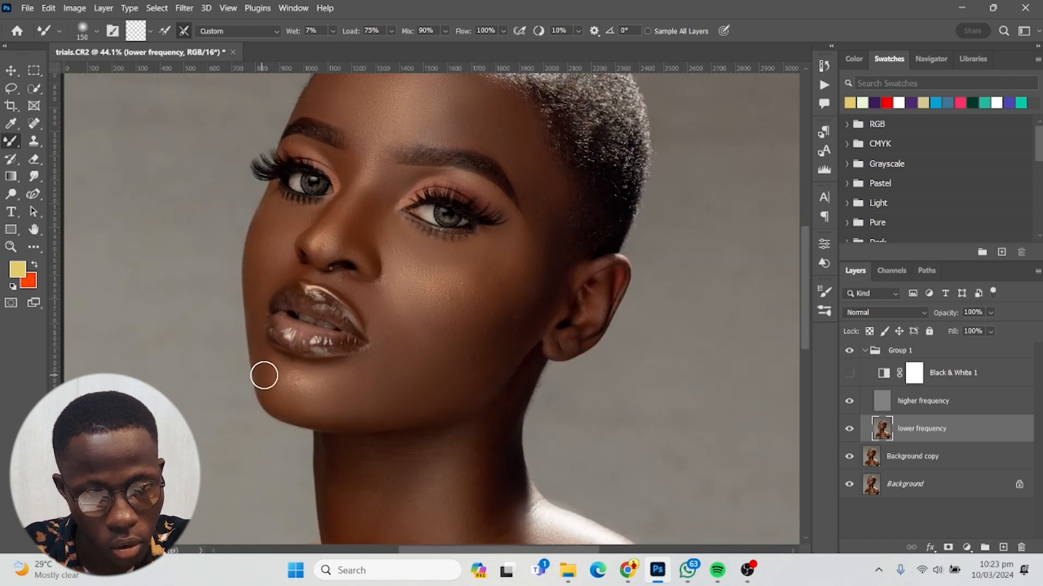
Check the whole portrait and collapse Group 1 in the layer stack.
scroll(373, 372, "down", 5)
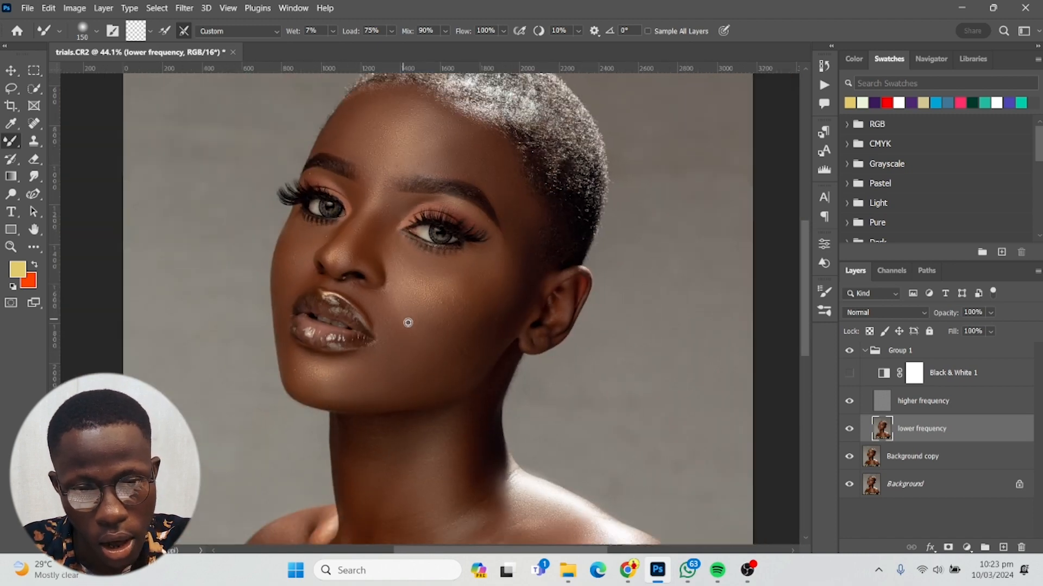
left_click_drag(560, 323, 570, 305)
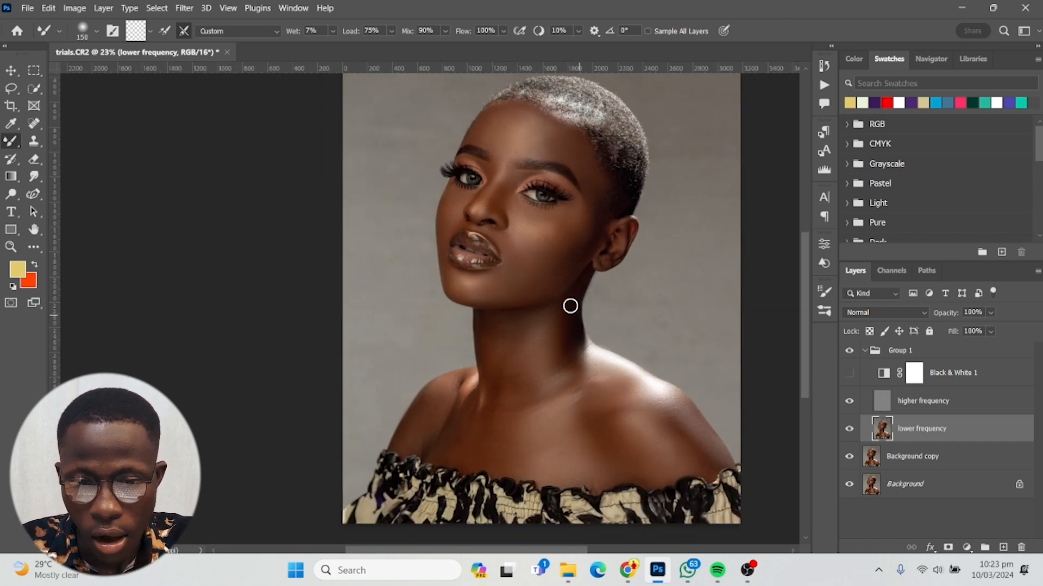
left_click_drag(536, 256, 490, 273)
left_click(865, 351)
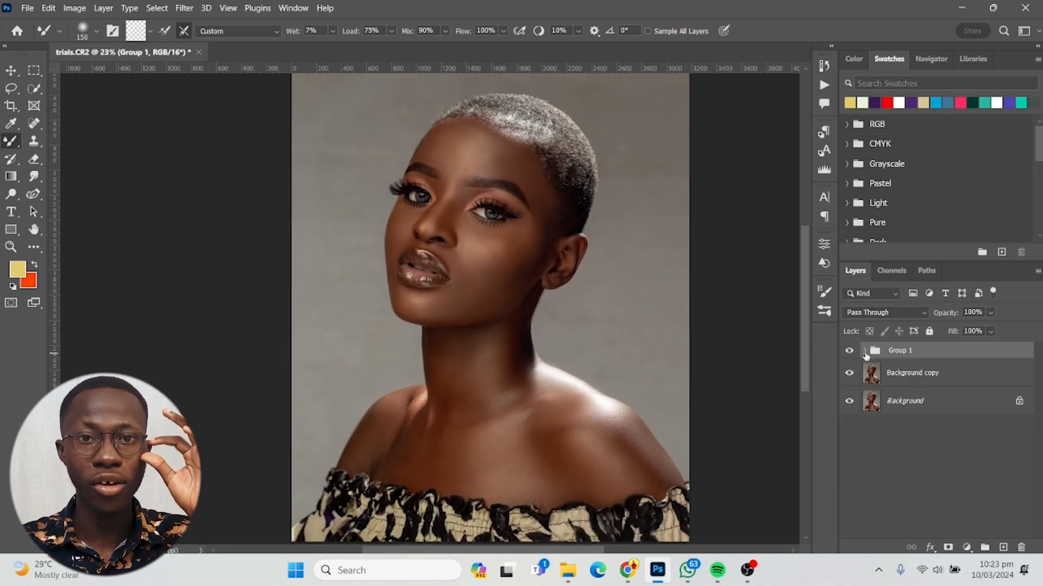
Add a Hue/Saturation adjustment layer above Group 1 and set its saturation to -69.
scroll(519, 203, "up", 5)
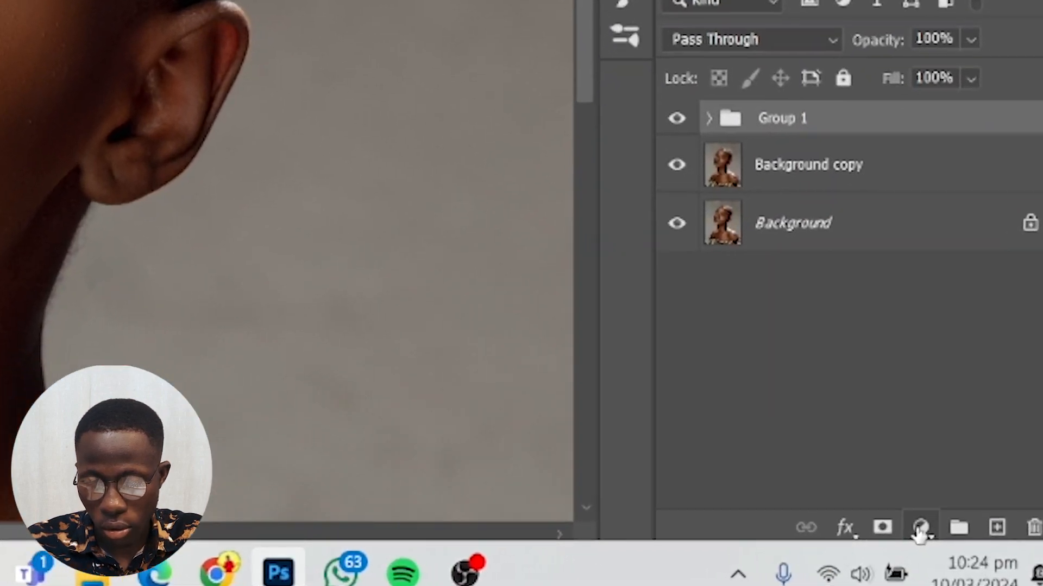
left_click(966, 548)
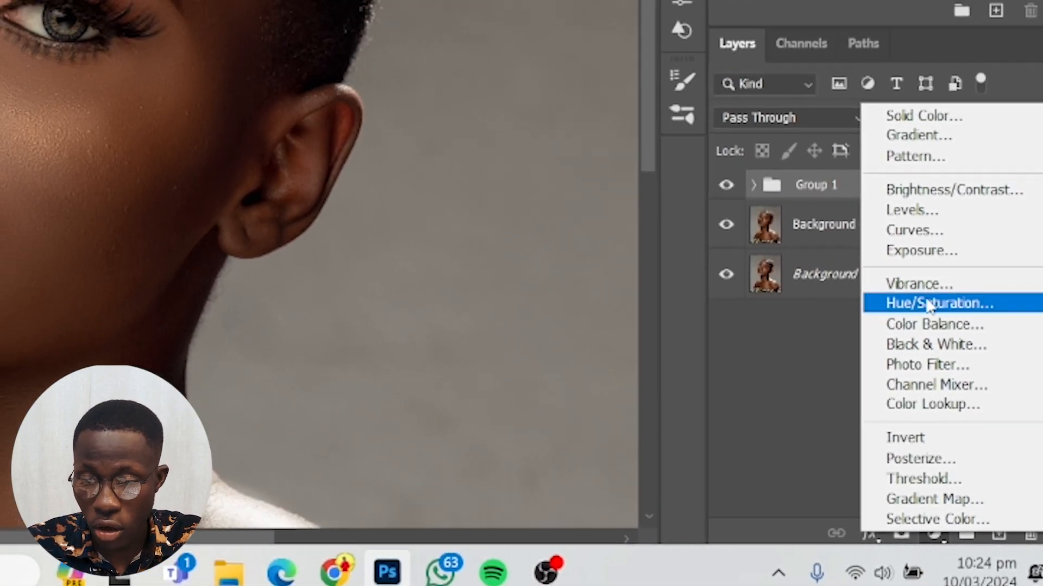
left_click(923, 234)
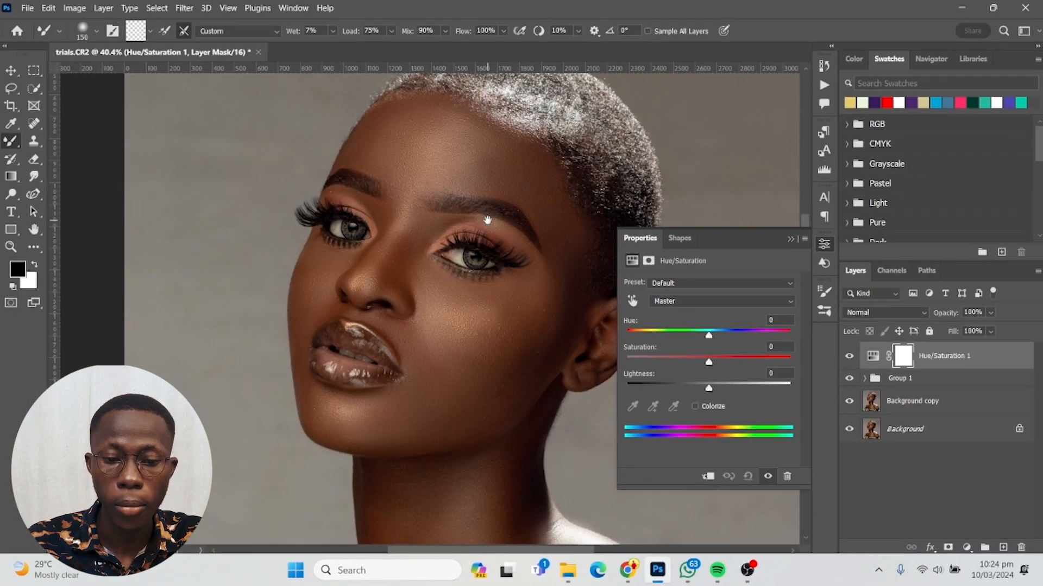
left_click_drag(487, 220, 354, 223)
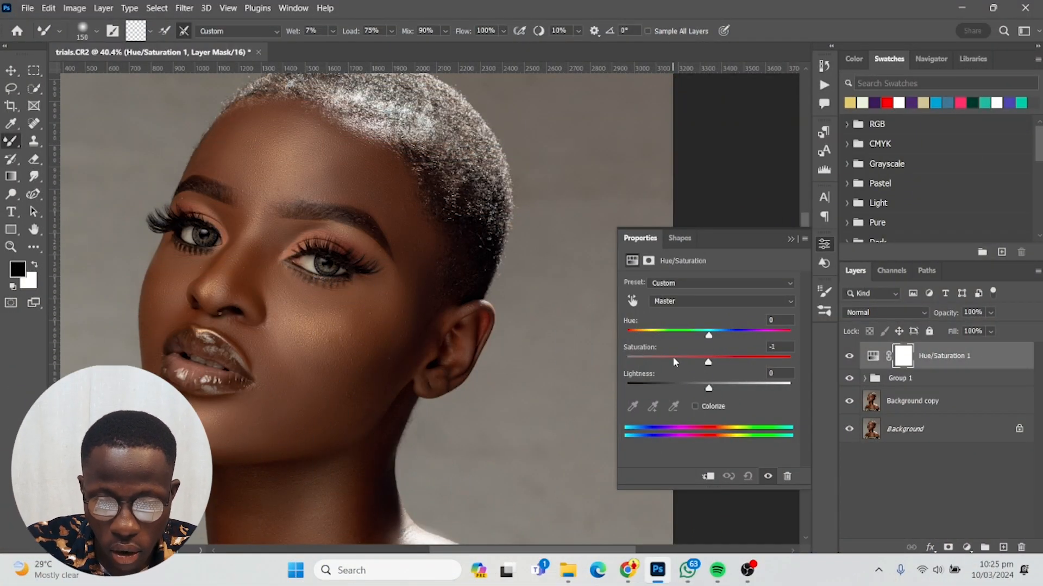
left_click(674, 358)
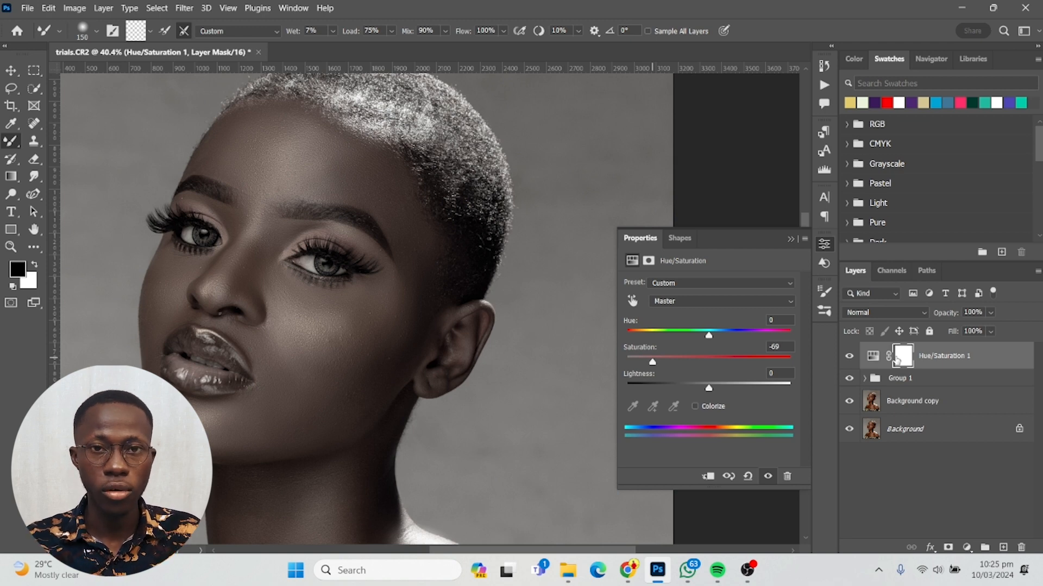
Invert the Hue/Saturation layer's mask to black to hide the desaturation.
scroll(380, 305, "down", 3)
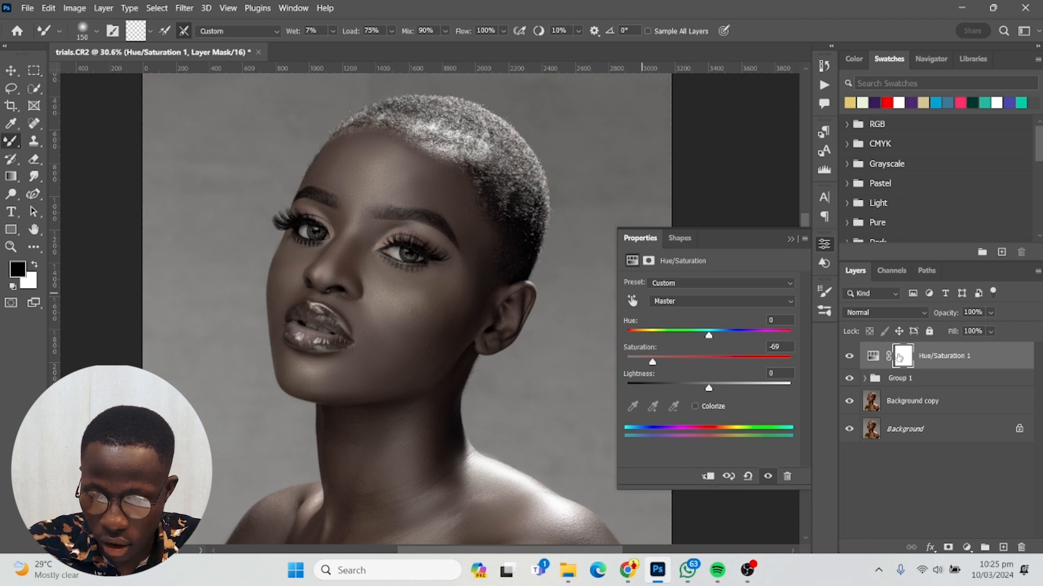
left_click(899, 357)
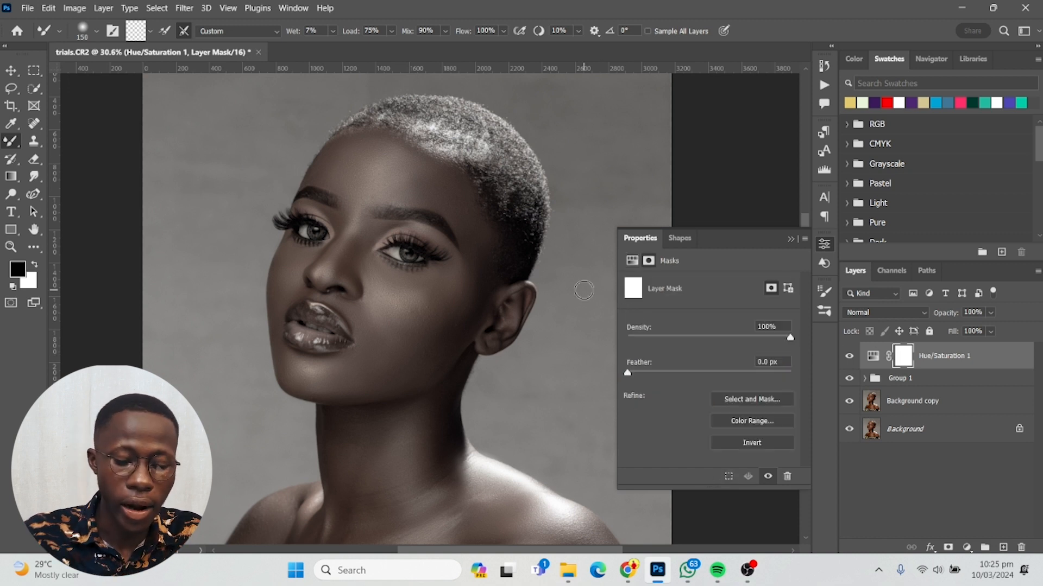
key("ctrl+i")
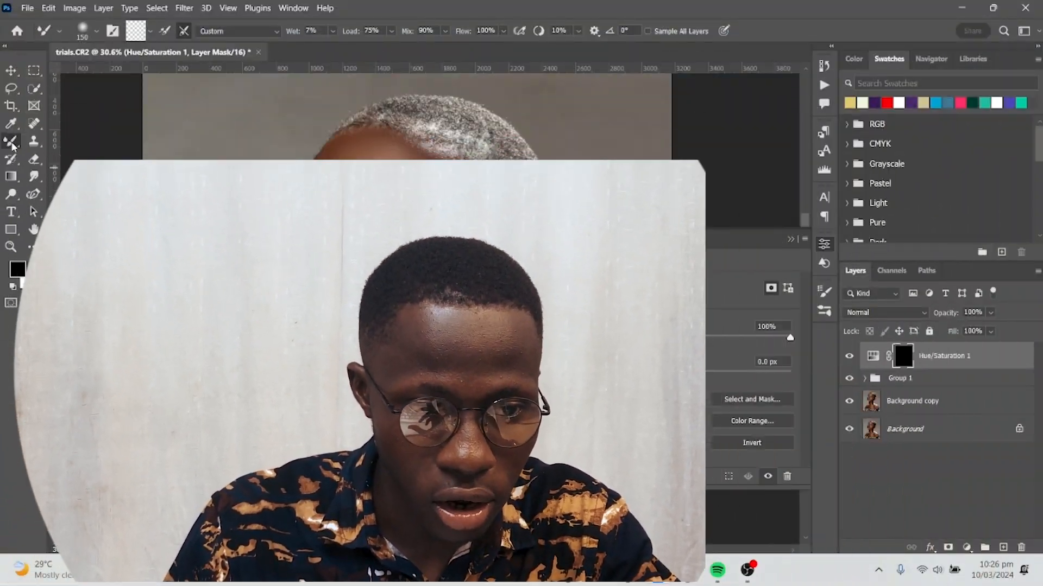
Switch to the regular Brush tool and make white (ffffff) the foreground colour.
right_click(11, 144)
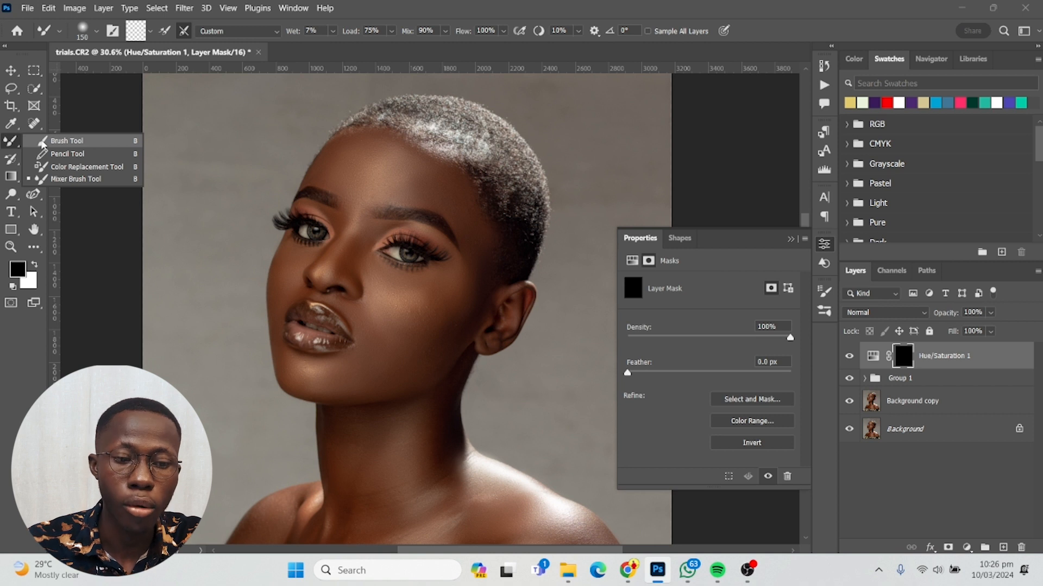
left_click(43, 142)
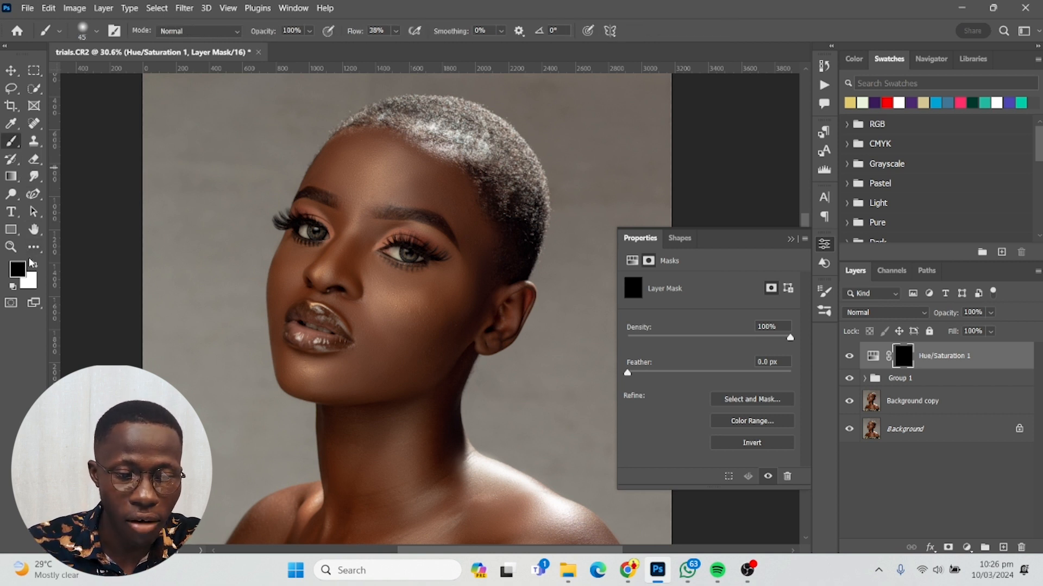
left_click(35, 267)
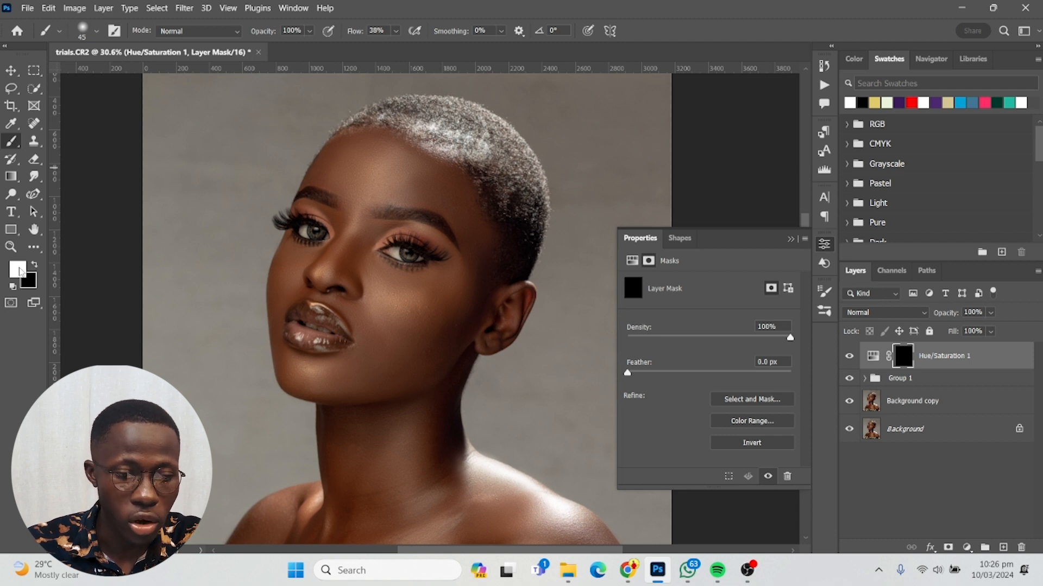
left_click(21, 271)
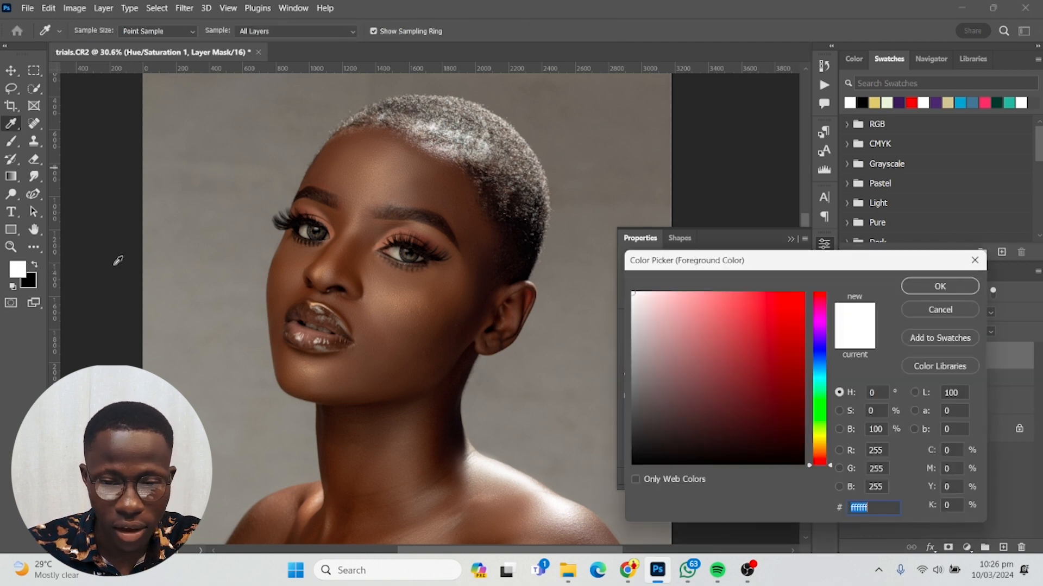
Try painting white on the Hue/Saturation mask over the forehead and near cheek at brush size 500.
scroll(382, 240, "up", 5)
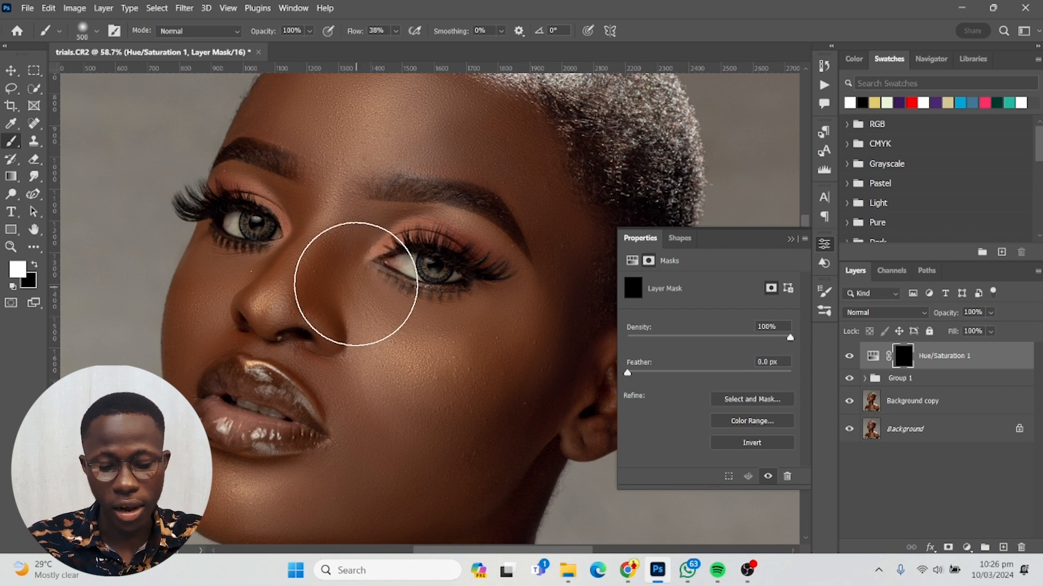
scroll(355, 284, "down", 4)
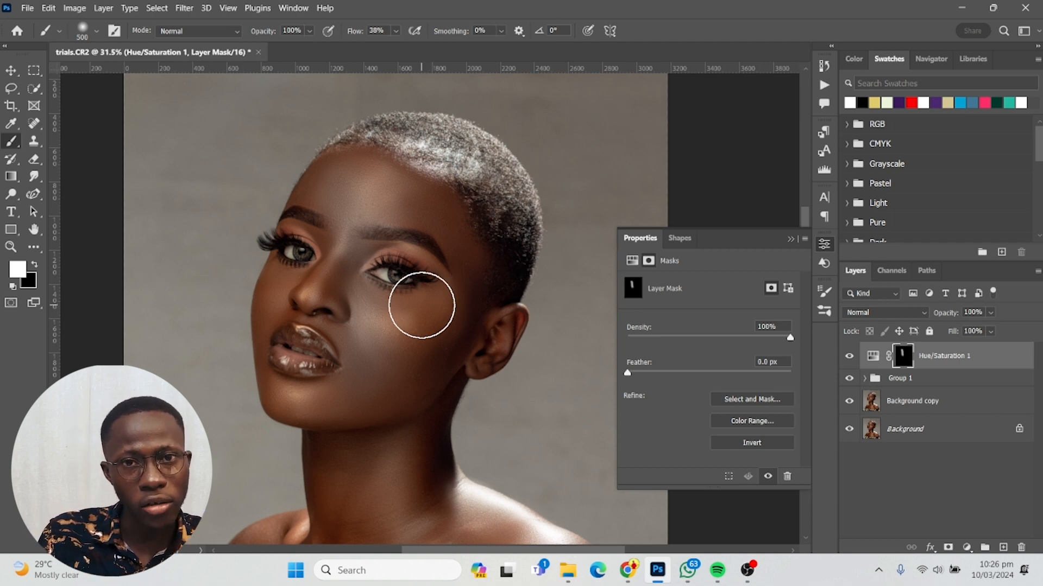
scroll(417, 299, "up", 3)
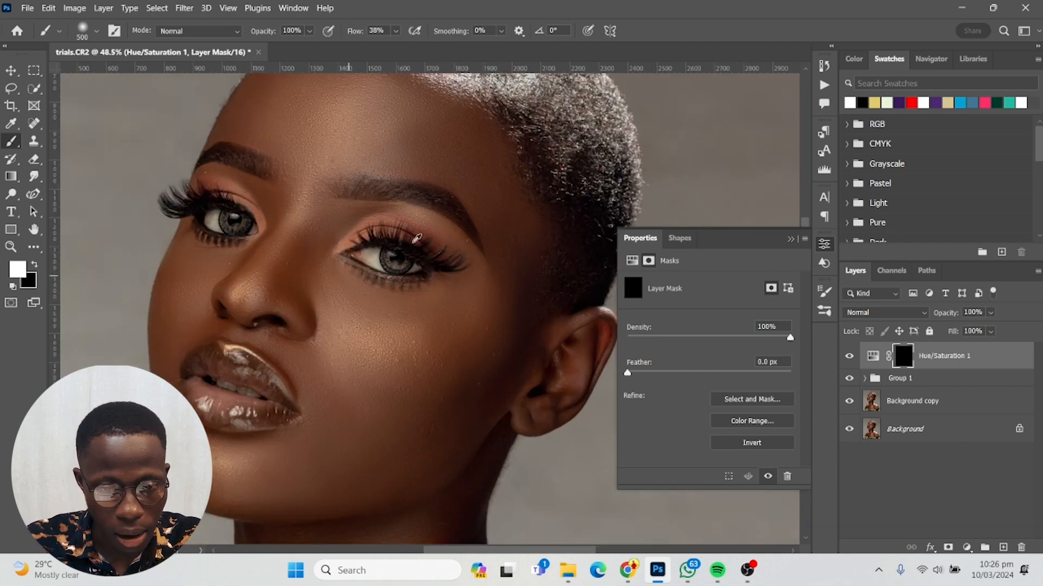
Desaturate the white of the near eye by painting white on the Hue/Saturation mask at brush size 30.
scroll(365, 239, "up", 4)
key("bracketleft")
key("bracketleft")
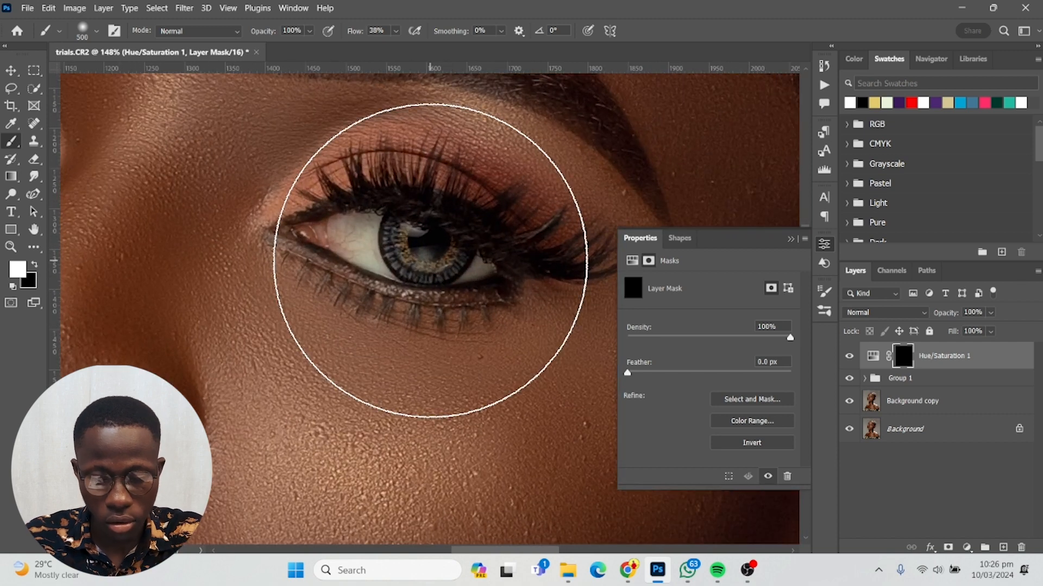
key("bracketleft")
key("bracketleft")
key("bracketleft")
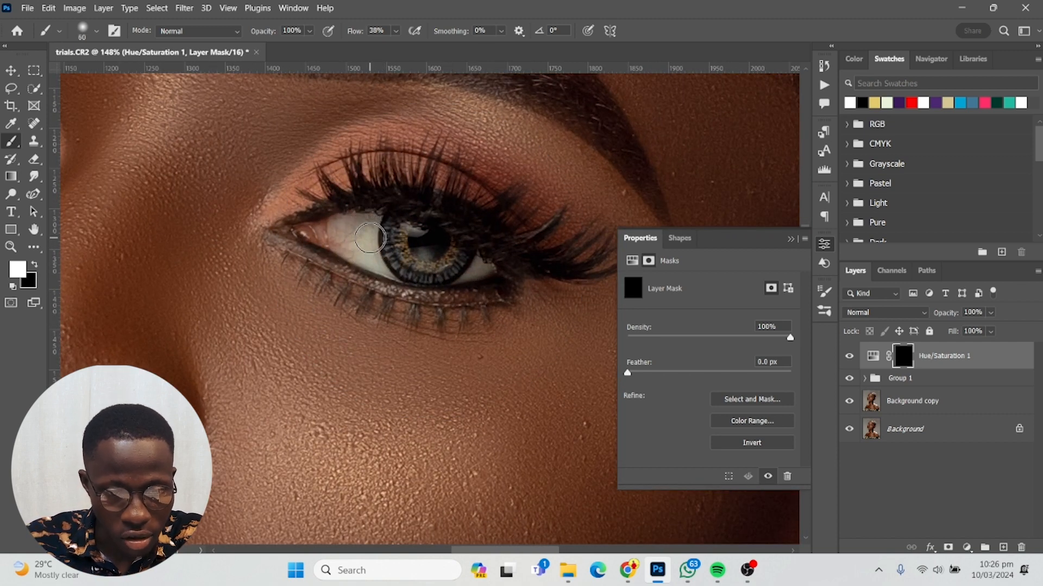
key("bracketleft")
scroll(369, 238, "up", 3)
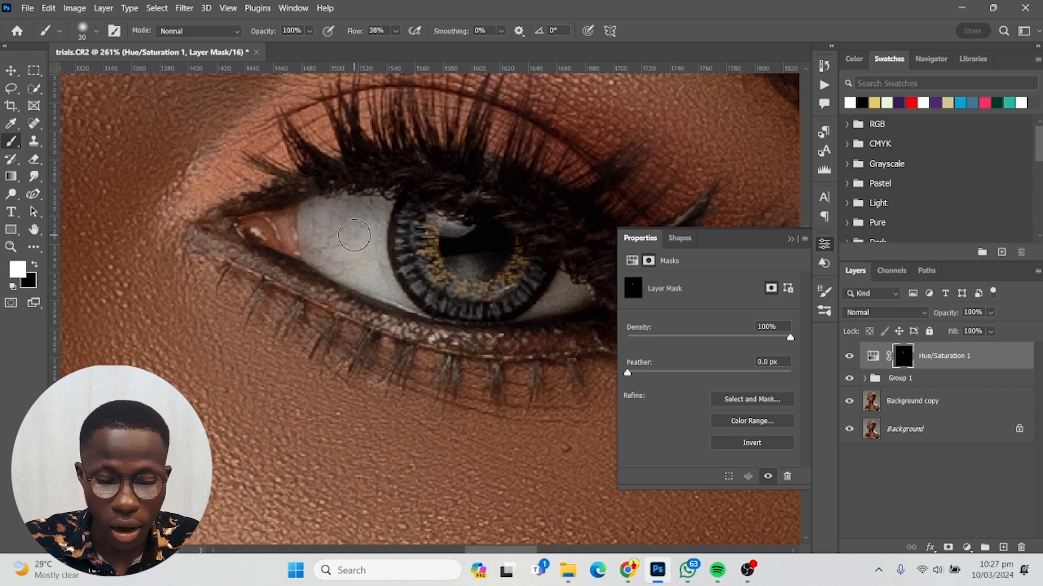
left_click_drag(528, 280, 597, 218)
Desaturate the white of the far eye on the same mask at brush size 30, and collapse the mask properties.
mouse_move(258, 212)
left_mouse_down()
mouse_move(450, 361)
mouse_move(384, 504)
left_mouse_up()
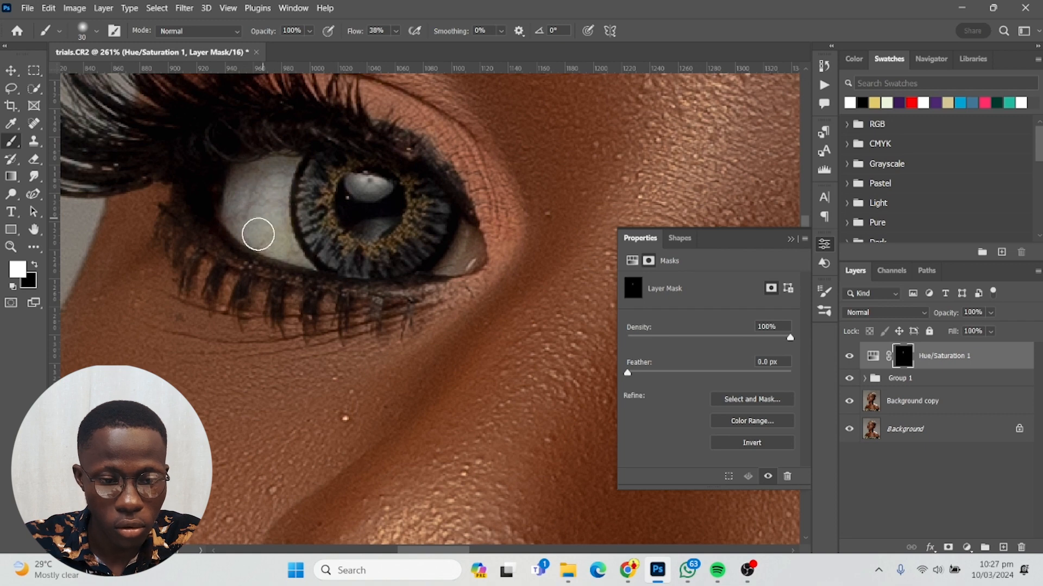
scroll(293, 249, "down", 6)
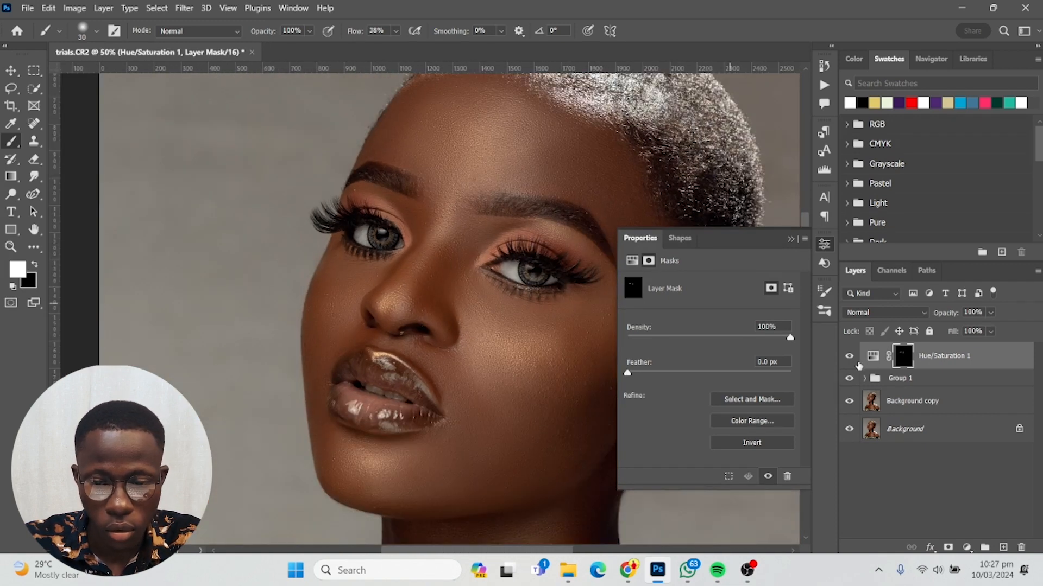
left_click(791, 239)
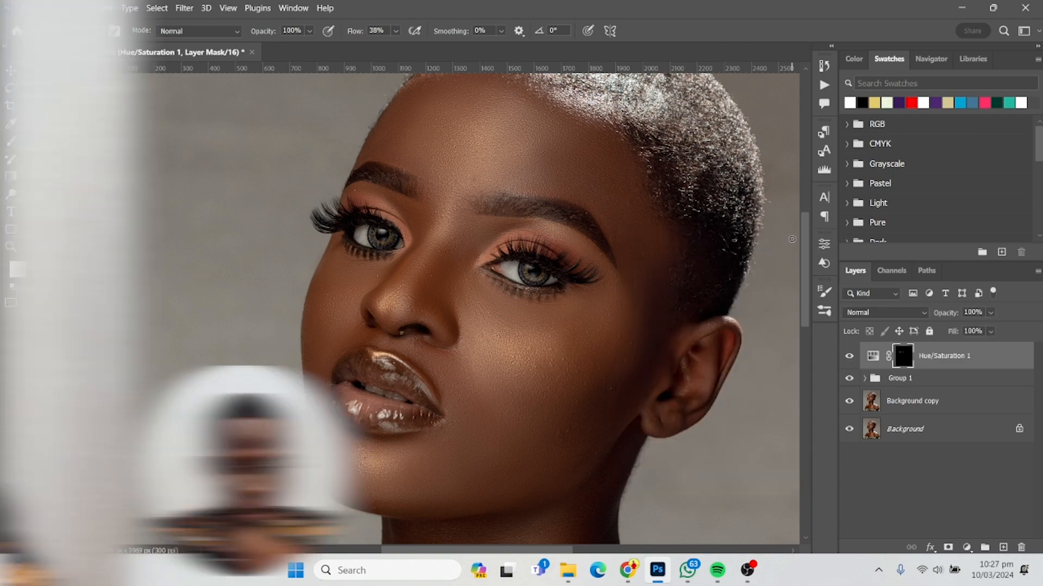